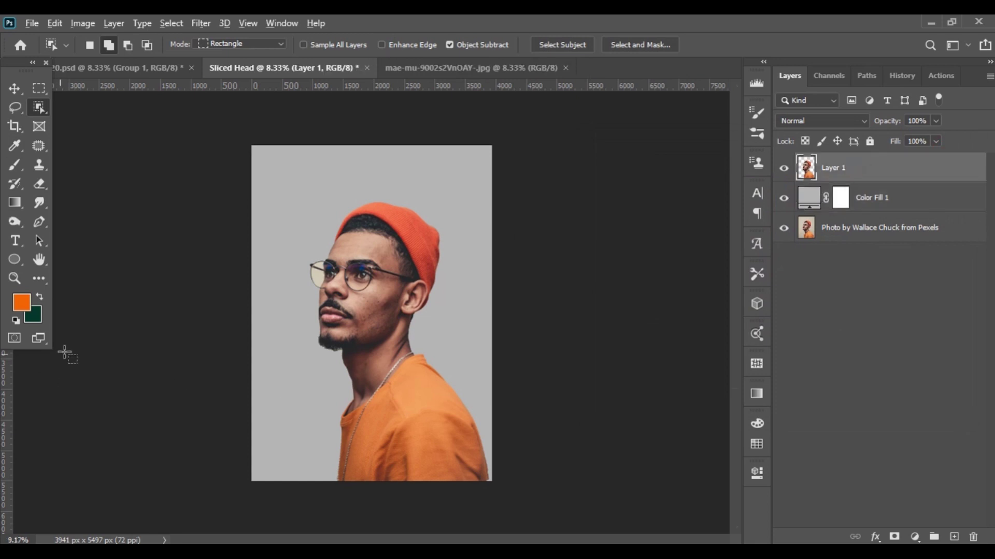
Trace a Pen tool path on Layer 1 along the underside of the jaw, from the beard to the neck behind the ear
{"action": "scroll", "coordinate": [337, 286], "scroll_direction": "up", "scroll_amount": 5}
{"action": "key", "text": "p"}
{"action": "scroll", "coordinate": [361, 454], "scroll_direction": "up", "scroll_amount": 5}
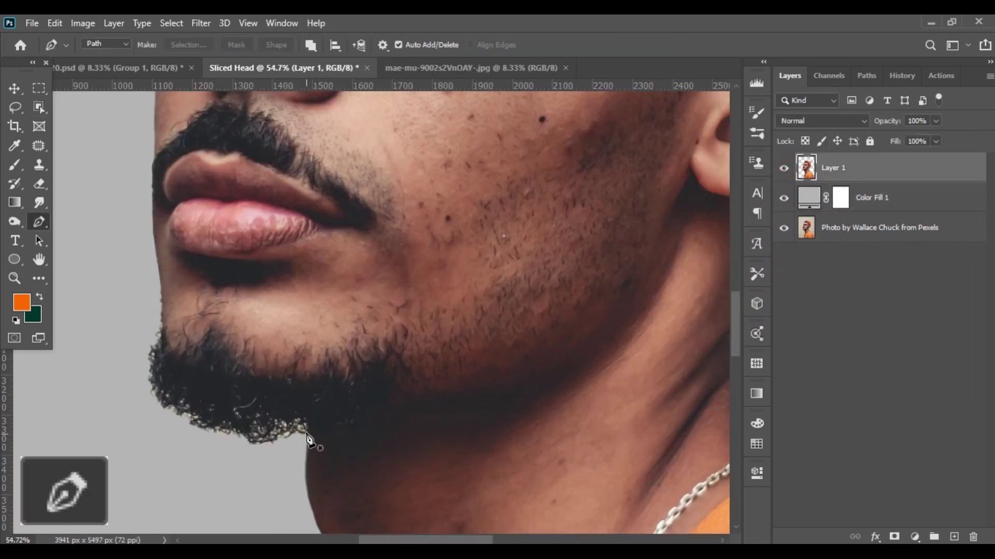
{"action": "left_click", "coordinate": [309, 441]}
{"action": "scroll", "coordinate": [559, 411], "scroll_direction": "right", "scroll_amount": 3}
{"action": "left_click_drag", "start_coordinate": [528, 285], "coordinate": [582, 224]}
{"action": "scroll", "coordinate": [475, 343], "scroll_direction": "down", "scroll_amount": 3}
{"action": "left_click_drag", "start_coordinate": [475, 343], "coordinate": [409, 439], "text": "alt"}
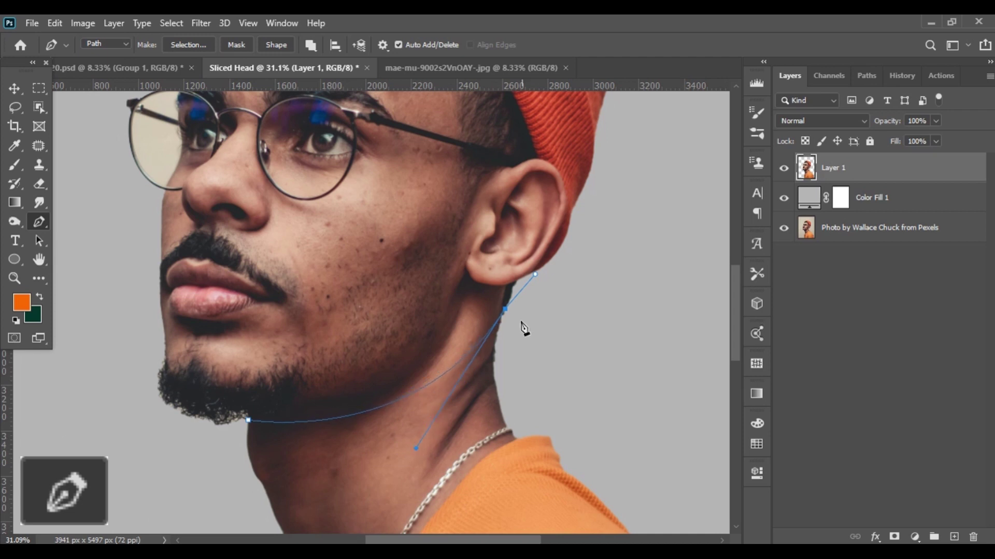
Close the path around the neck and body, load it as a selection, and delete that area from Layer 1
{"action": "left_click_drag", "start_coordinate": [620, 265], "coordinate": [638, 276]}
{"action": "left_click_drag", "start_coordinate": [642, 298], "coordinate": [648, 317]}
{"action": "scroll", "coordinate": [663, 378], "scroll_direction": "down", "scroll_amount": 5}
{"action": "left_click_drag", "start_coordinate": [619, 447], "coordinate": [598, 471]}
{"action": "left_click_drag", "start_coordinate": [532, 518], "coordinate": [449, 535]}
{"action": "left_click_drag", "start_coordinate": [328, 529], "coordinate": [297, 518]}
{"action": "left_click_drag", "start_coordinate": [320, 404], "coordinate": [327, 385]}
{"action": "left_click", "coordinate": [342, 350]}
{"action": "key", "text": "ctrl+Return"}
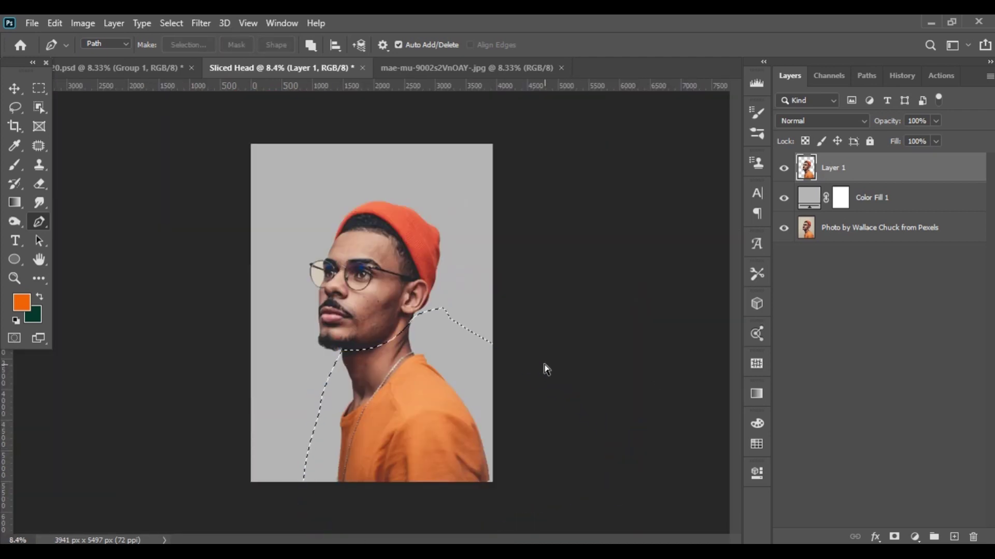
{"action": "key", "text": "Delete"}
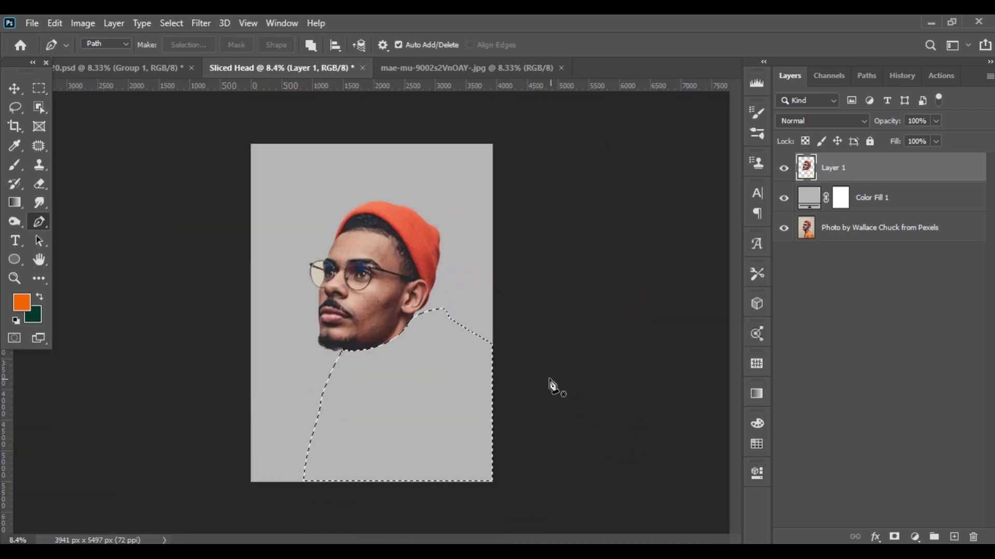
{"action": "key", "text": "ctrl+d"}
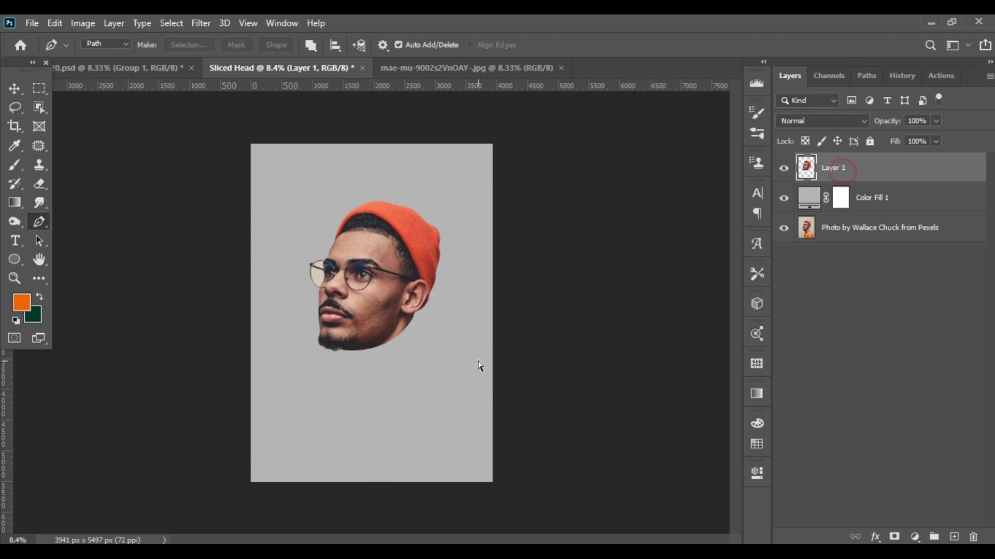
Scale the head up to about 127%, rotate it about -5.7°, and centre it horizontally on the canvas
{"action": "key", "text": "ctrl+t"}
{"action": "left_click_drag", "start_coordinate": [449, 196], "coordinate": [459, 168]}
{"action": "left_click_drag", "start_coordinate": [402, 273], "coordinate": [401, 300]}
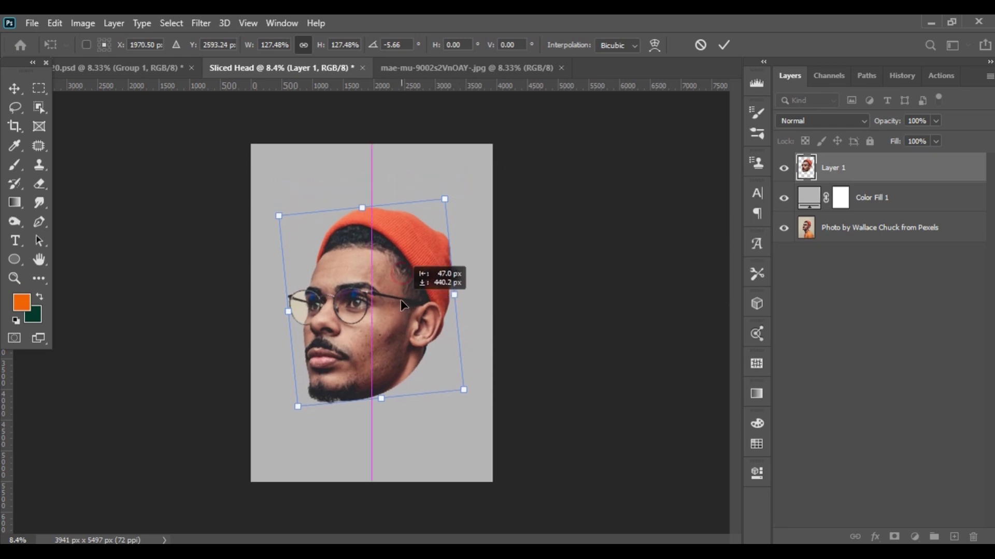
{"action": "key", "text": "Return"}
Trace a closed Pen tool path curving across the forehead and around the upper part of the orange beanie
{"action": "scroll", "coordinate": [346, 306], "scroll_direction": "up", "scroll_amount": 8}
{"action": "scroll", "coordinate": [274, 289], "scroll_direction": "down", "scroll_amount": 2}
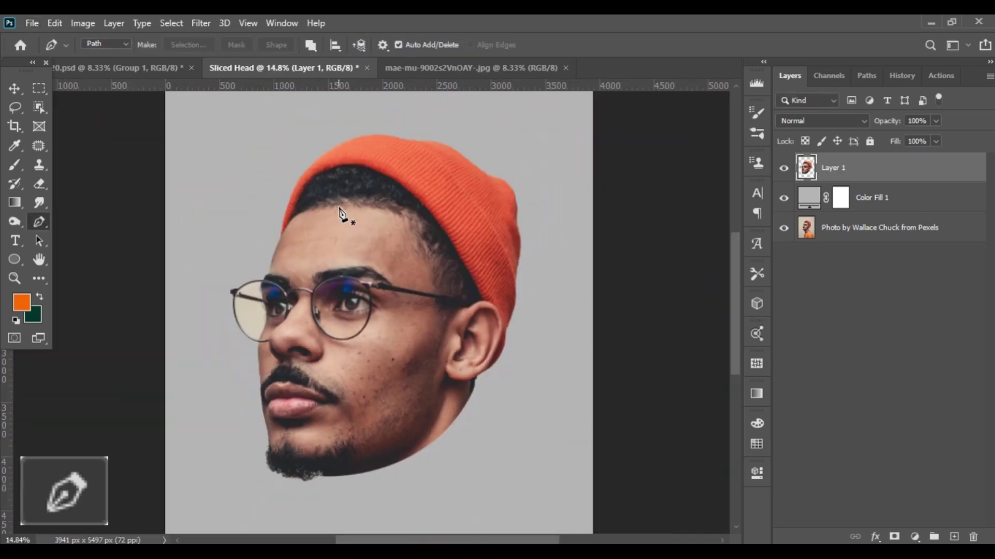
{"action": "scroll", "coordinate": [339, 213], "scroll_direction": "up", "scroll_amount": 5}
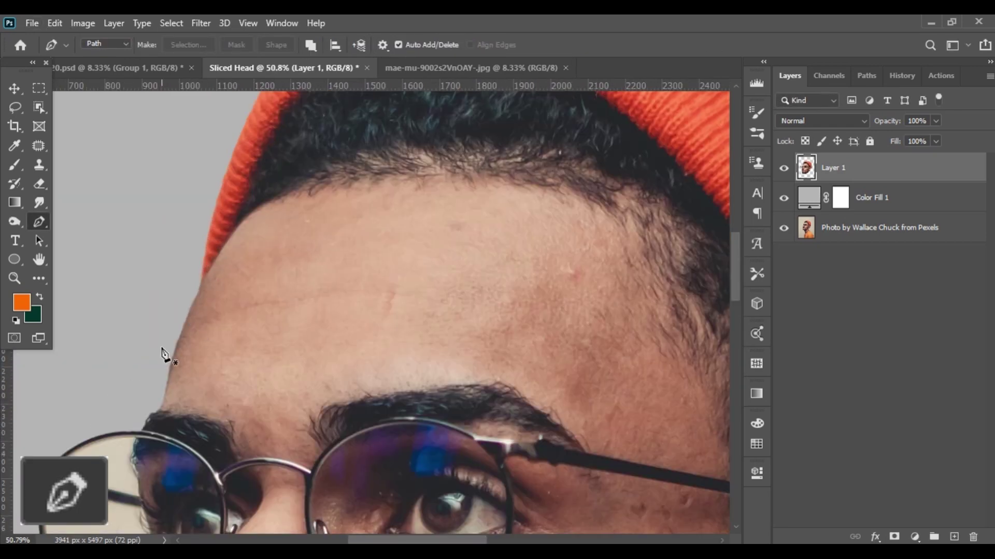
{"action": "scroll", "coordinate": [182, 331], "scroll_direction": "up", "scroll_amount": 3}
{"action": "left_click", "coordinate": [181, 330]}
{"action": "left_click_drag", "start_coordinate": [202, 371], "coordinate": [238, 368]}
{"action": "scroll", "coordinate": [223, 415], "scroll_direction": "down", "scroll_amount": 5}
{"action": "left_click_drag", "start_coordinate": [644, 324], "coordinate": [664, 281]}
{"action": "scroll", "coordinate": [659, 313], "scroll_direction": "up", "scroll_amount": 9}
{"action": "left_click_drag", "start_coordinate": [409, 451], "coordinate": [418, 386]}
{"action": "scroll", "coordinate": [559, 249], "scroll_direction": "down", "scroll_amount": 3}
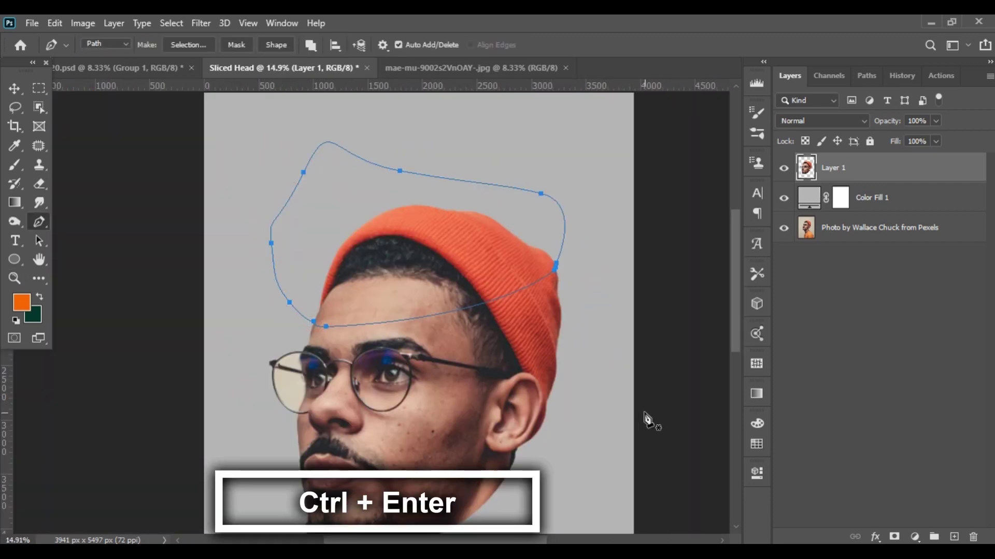
Cut the traced top of the head from Layer 1 and paste it in place on a new layer
{"action": "key", "text": "ctrl+Return"}
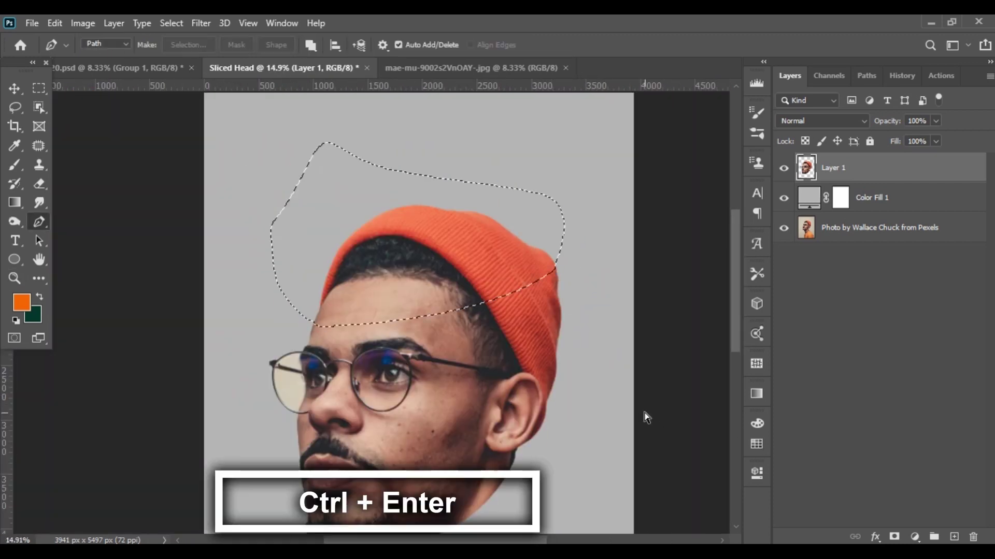
{"action": "key", "text": "ctrl+x"}
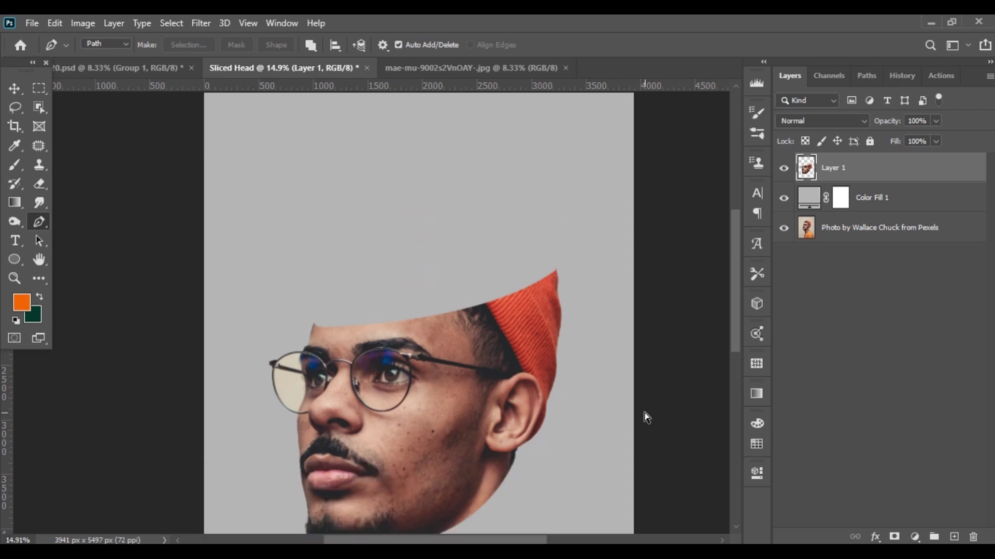
{"action": "key", "text": "ctrl+shift+v"}
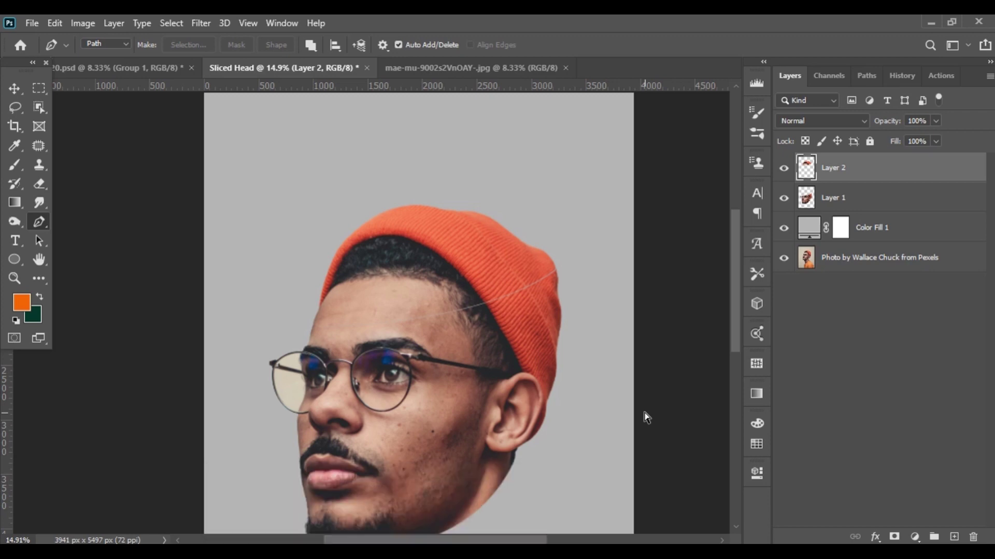
Hide Layer 2 and trace a closed path on Layer 1 curving from beneath the nose across the ear, enclosing the glasses section
{"action": "left_click", "coordinate": [784, 168]}
{"action": "left_click", "coordinate": [839, 198]}
{"action": "scroll", "coordinate": [310, 438], "scroll_direction": "up", "scroll_amount": 10}
{"action": "scroll", "coordinate": [453, 464], "scroll_direction": "down", "scroll_amount": 10}
{"action": "left_click_drag", "start_coordinate": [624, 383], "coordinate": [659, 350]}
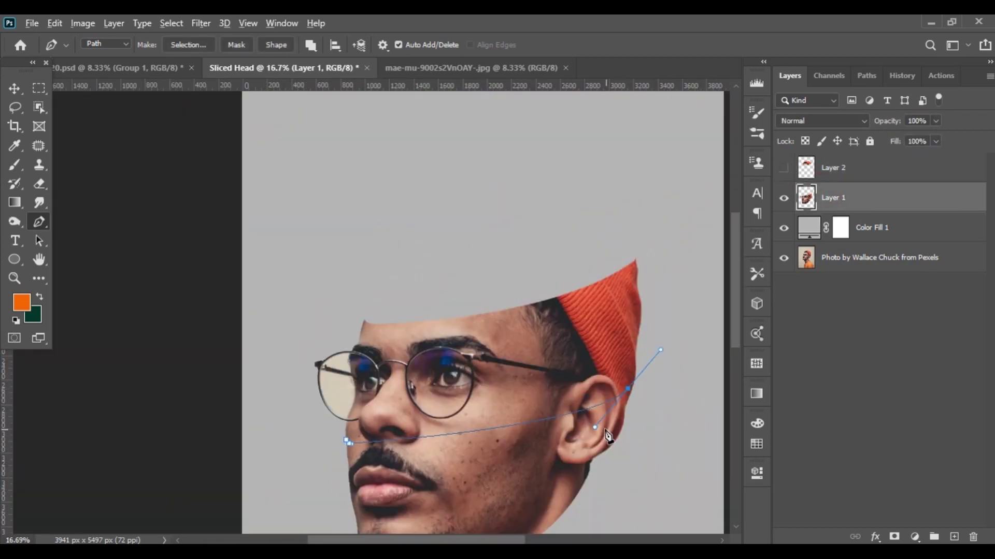
{"action": "scroll", "coordinate": [365, 467], "scroll_direction": "up", "scroll_amount": 5}
{"action": "scroll", "coordinate": [366, 466], "scroll_direction": "down", "scroll_amount": 5}
{"action": "scroll", "coordinate": [622, 383], "scroll_direction": "up", "scroll_amount": 8}
{"action": "left_click_drag", "start_coordinate": [688, 273], "coordinate": [548, 441]}
{"action": "scroll", "coordinate": [590, 415], "scroll_direction": "up", "scroll_amount": 4}
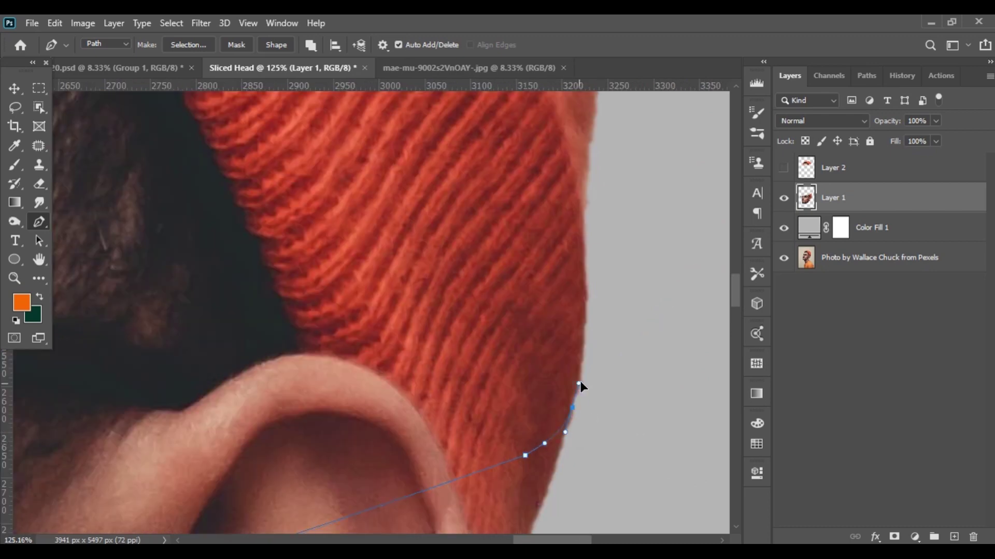
{"action": "scroll", "coordinate": [648, 362], "scroll_direction": "down", "scroll_amount": 10}
{"action": "left_click_drag", "start_coordinate": [668, 175], "coordinate": [555, 162]}
{"action": "scroll", "coordinate": [345, 459], "scroll_direction": "up", "scroll_amount": 5}
Cut the traced glasses section from Layer 1 and paste it in place on a new layer
{"action": "key", "text": "ctrl+Return"}
{"action": "key", "text": "ctrl+x"}
{"action": "key", "text": "ctrl+shift+v"}
Hide Layer 3 and trace a closed path on Layer 1 curving below the lower lip to behind the ear, enclosing the mouth section
{"action": "left_click", "coordinate": [784, 198]}
{"action": "left_click", "coordinate": [834, 227]}
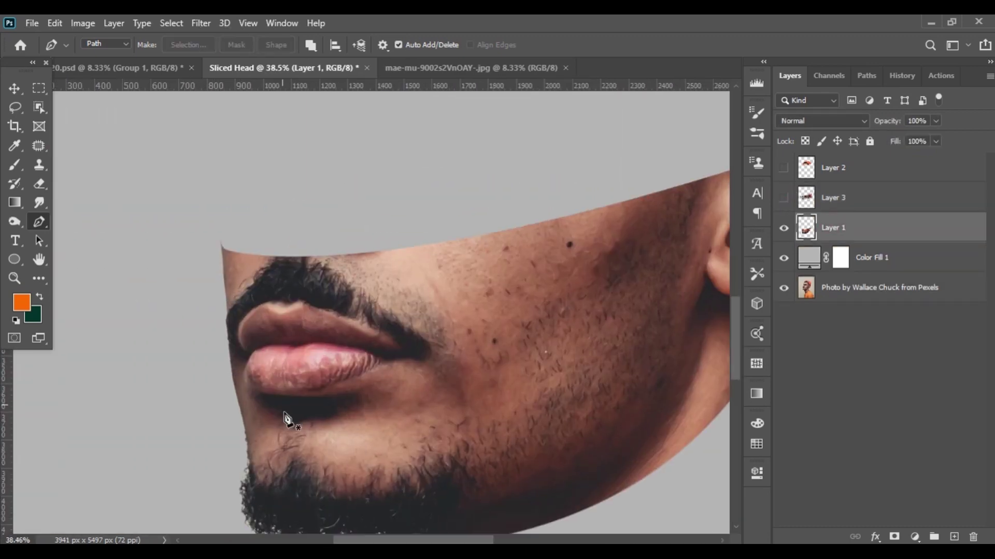
{"action": "scroll", "coordinate": [246, 399], "scroll_direction": "up", "scroll_amount": 8}
{"action": "left_click", "coordinate": [206, 371]}
{"action": "left_click_drag", "start_coordinate": [272, 420], "coordinate": [324, 429]}
{"action": "scroll", "coordinate": [326, 428], "scroll_direction": "down", "scroll_amount": 10}
{"action": "scroll", "coordinate": [549, 388], "scroll_direction": "up", "scroll_amount": 6}
{"action": "left_click_drag", "start_coordinate": [464, 356], "coordinate": [487, 342]}
{"action": "scroll", "coordinate": [570, 356], "scroll_direction": "down", "scroll_amount": 4}
{"action": "left_click_drag", "start_coordinate": [501, 363], "coordinate": [317, 442]}
{"action": "scroll", "coordinate": [153, 434], "scroll_direction": "up", "scroll_amount": 8}
{"action": "scroll", "coordinate": [222, 428], "scroll_direction": "down", "scroll_amount": 8}
{"action": "scroll", "coordinate": [541, 357], "scroll_direction": "up", "scroll_amount": 10}
{"action": "left_click_drag", "start_coordinate": [373, 270], "coordinate": [268, 334]}
{"action": "left_click_drag", "start_coordinate": [287, 307], "coordinate": [298, 287]}
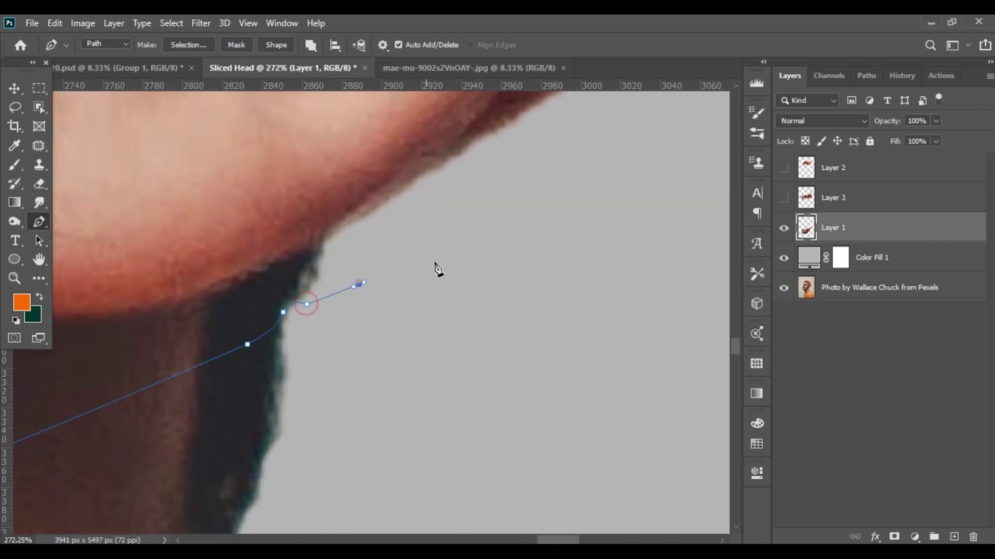
{"action": "scroll", "coordinate": [435, 263], "scroll_direction": "down", "scroll_amount": 10}
Cut the traced mouth section to a new layer in place and show Layer 3 and Layer 2 again
{"action": "key", "text": "ctrl+Return"}
{"action": "key", "text": "ctrl+x"}
{"action": "key", "text": "ctrl+shift+v"}
{"action": "left_click", "coordinate": [833, 258]}
{"action": "left_click", "coordinate": [783, 197]}
{"action": "left_click", "coordinate": [784, 168]}
Rename the four head slice layers 1, 2, 3 and 4, from the chin slice up to the top of the head
{"action": "double_click", "coordinate": [832, 258]}
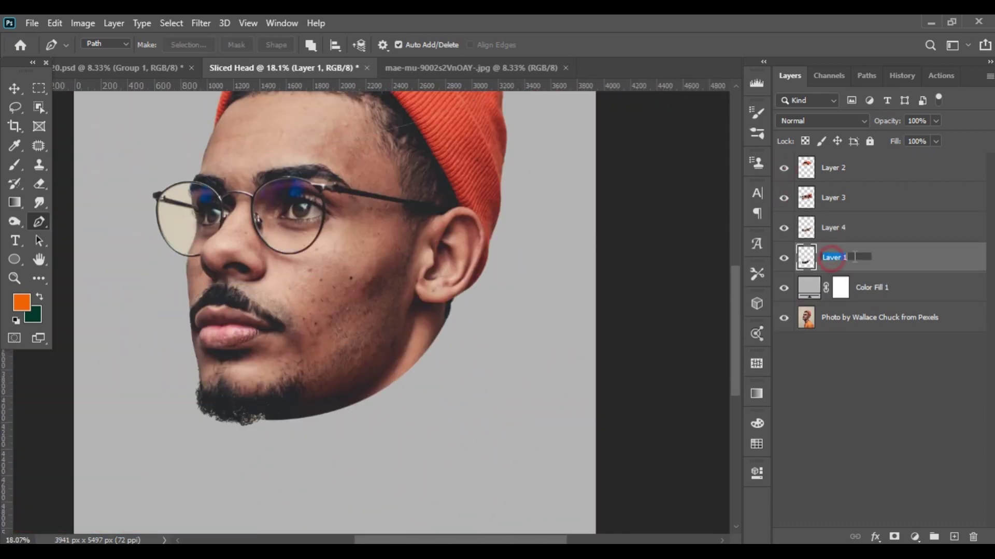
{"action": "type", "text": "1"}
{"action": "double_click", "coordinate": [835, 227]}
{"action": "type", "text": "2"}
{"action": "double_click", "coordinate": [832, 198]}
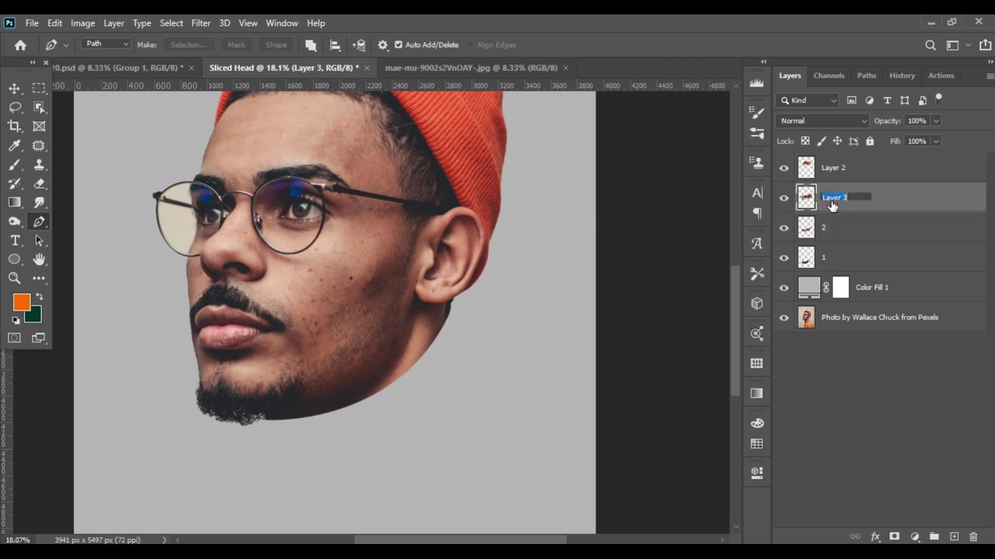
{"action": "type", "text": "3"}
{"action": "key", "text": "Return"}
{"action": "double_click", "coordinate": [837, 167]}
{"action": "type", "text": "4"}
{"action": "key", "text": "Return"}
{"action": "left_click", "coordinate": [876, 186]}
Hide slice layers 4, 3 and 2 so that only the chin slice remains
{"action": "scroll", "coordinate": [537, 333], "scroll_direction": "down", "scroll_amount": 5}
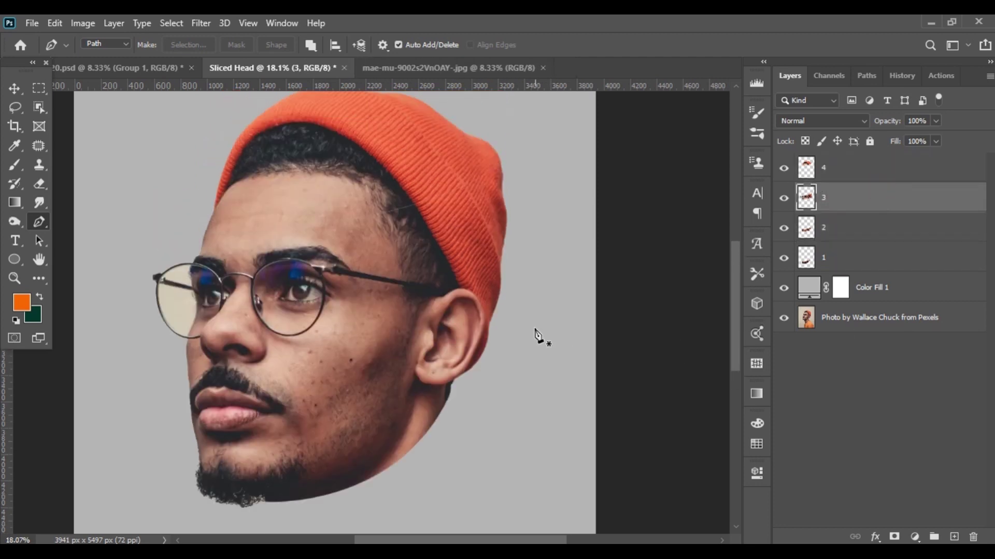
{"action": "scroll", "coordinate": [277, 350], "scroll_direction": "up", "scroll_amount": 3}
{"action": "scroll", "coordinate": [420, 334], "scroll_direction": "down", "scroll_amount": 1}
{"action": "scroll", "coordinate": [458, 225], "scroll_direction": "up", "scroll_amount": 1}
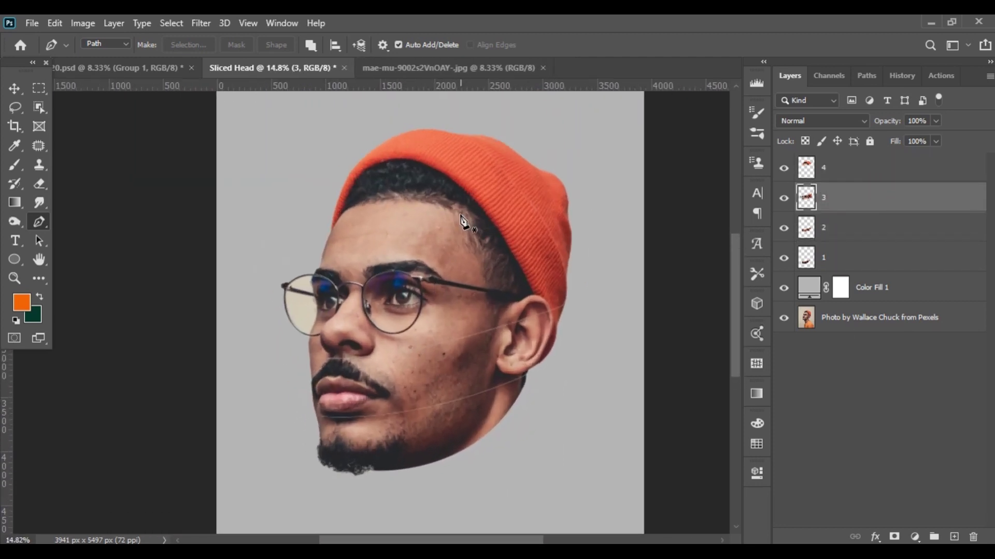
{"action": "left_click_drag", "start_coordinate": [783, 168], "coordinate": [783, 229]}
{"action": "scroll", "coordinate": [445, 422], "scroll_direction": "up", "scroll_amount": 3}
{"action": "scroll", "coordinate": [444, 422], "scroll_direction": "up", "scroll_amount": 2}
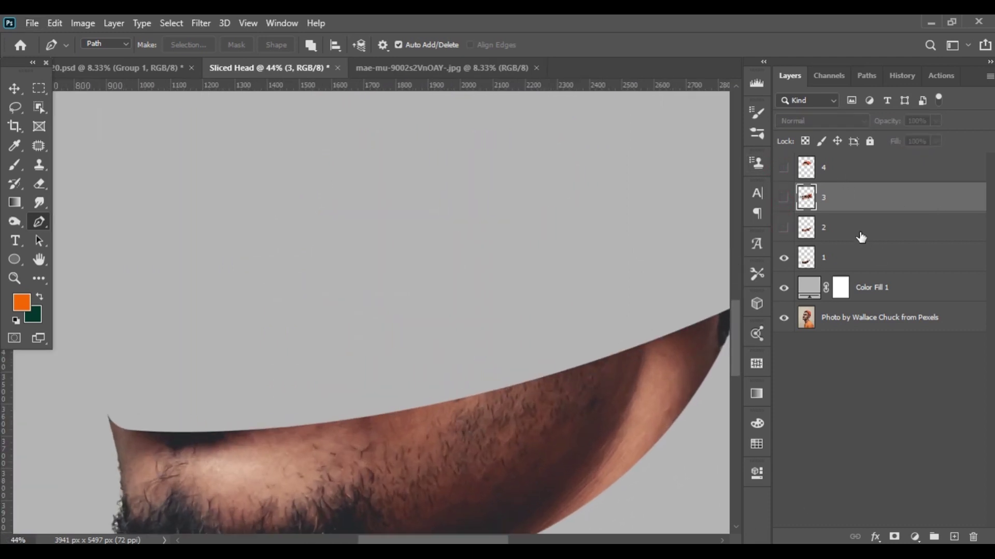
Add a new layer beneath layer 1 and name it Fill1
{"action": "left_click", "coordinate": [851, 260]}
{"action": "left_click", "coordinate": [953, 537]}
{"action": "left_click_drag", "start_coordinate": [850, 261], "coordinate": [845, 302]}
{"action": "double_click", "coordinate": [839, 286]}
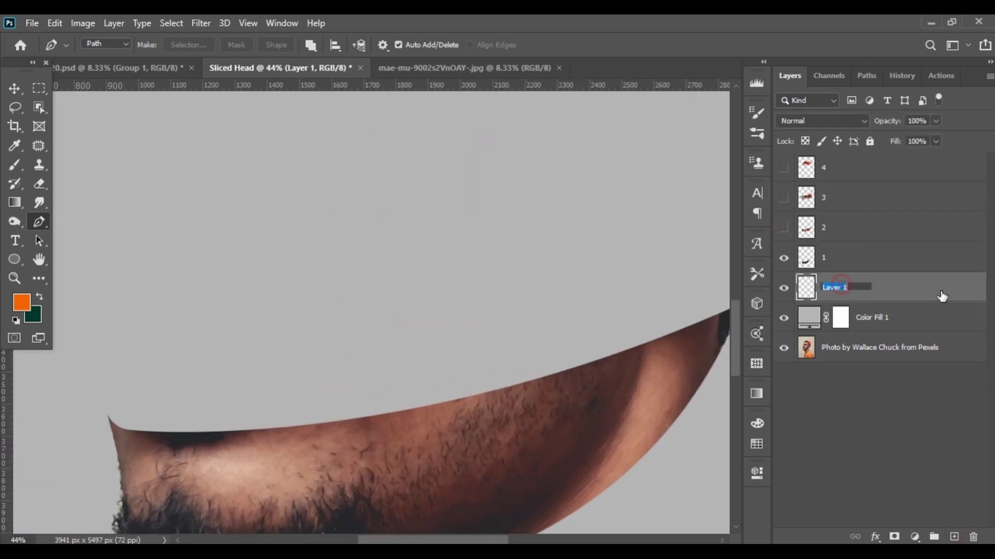
{"action": "type", "text": "Fill1"}
{"action": "left_click", "coordinate": [956, 294]}
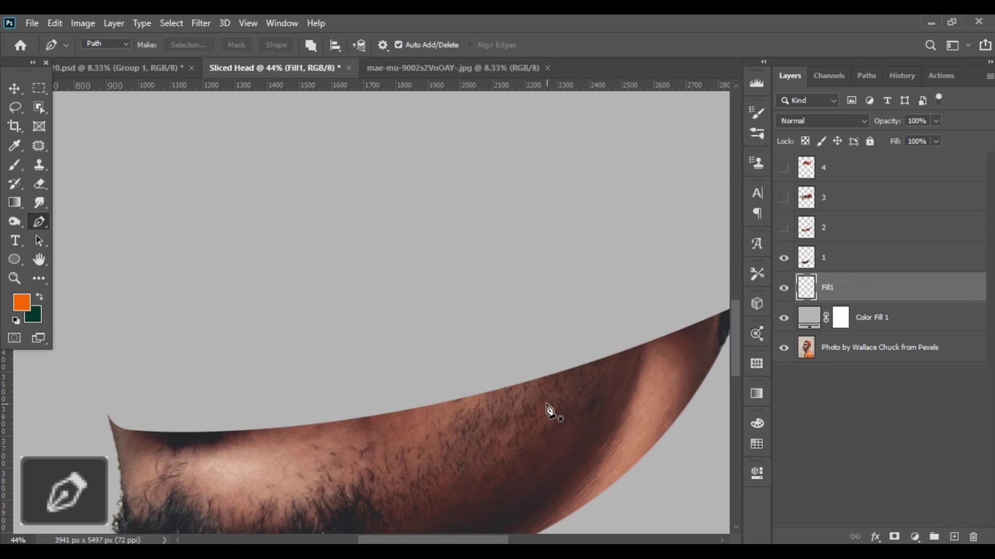
Trace a closed, rounded Pen tool shape over the chin slice's cut edge to form its top surface, and load it as a selection
{"action": "scroll", "coordinate": [187, 409], "scroll_direction": "up", "scroll_amount": 5}
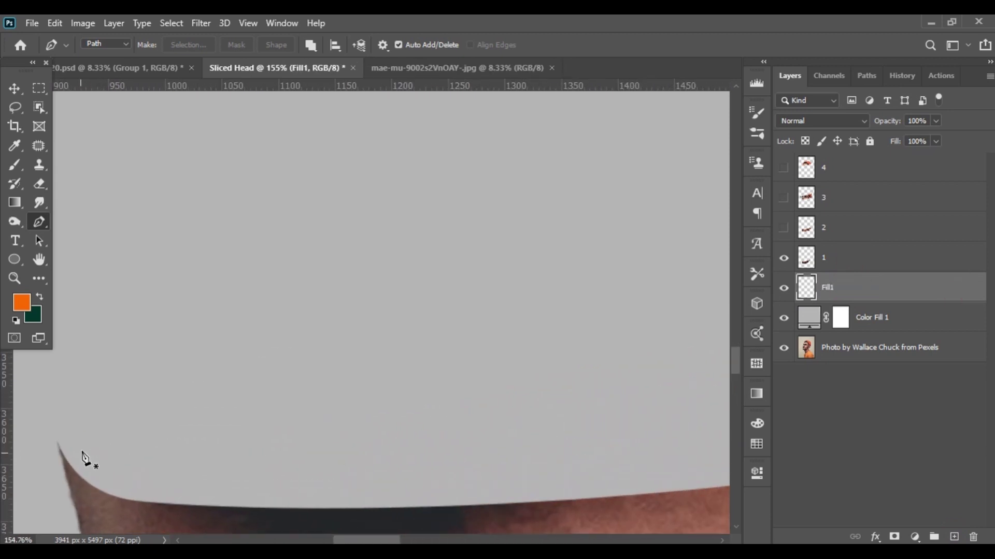
{"action": "left_click", "coordinate": [66, 460]}
{"action": "left_click_drag", "start_coordinate": [85, 392], "coordinate": [278, 397]}
{"action": "key", "text": "ctrl+z"}
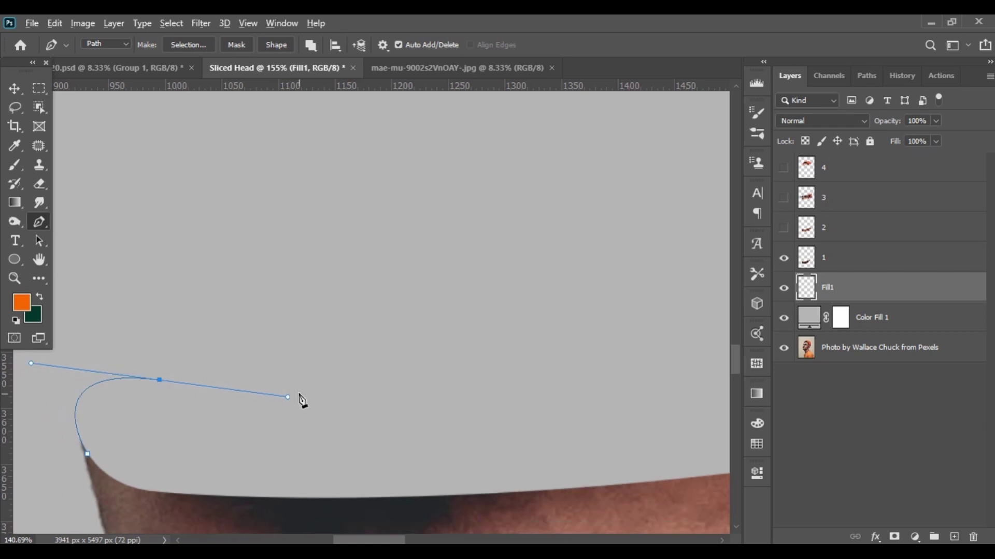
{"action": "scroll", "coordinate": [287, 401], "scroll_direction": "down", "scroll_amount": 6}
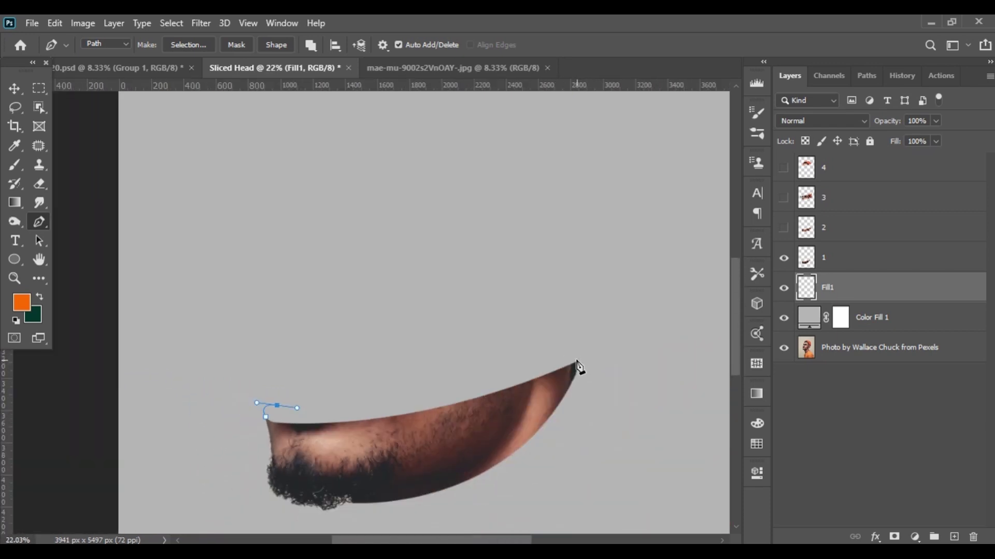
{"action": "scroll", "coordinate": [585, 363], "scroll_direction": "up", "scroll_amount": 5}
{"action": "left_click_drag", "start_coordinate": [544, 355], "coordinate": [442, 505]}
{"action": "scroll", "coordinate": [485, 428], "scroll_direction": "down", "scroll_amount": 5}
{"action": "left_click_drag", "start_coordinate": [218, 455], "coordinate": [304, 440]}
{"action": "scroll", "coordinate": [205, 466], "scroll_direction": "up", "scroll_amount": 5}
{"action": "left_click_drag", "start_coordinate": [105, 402], "coordinate": [112, 425]}
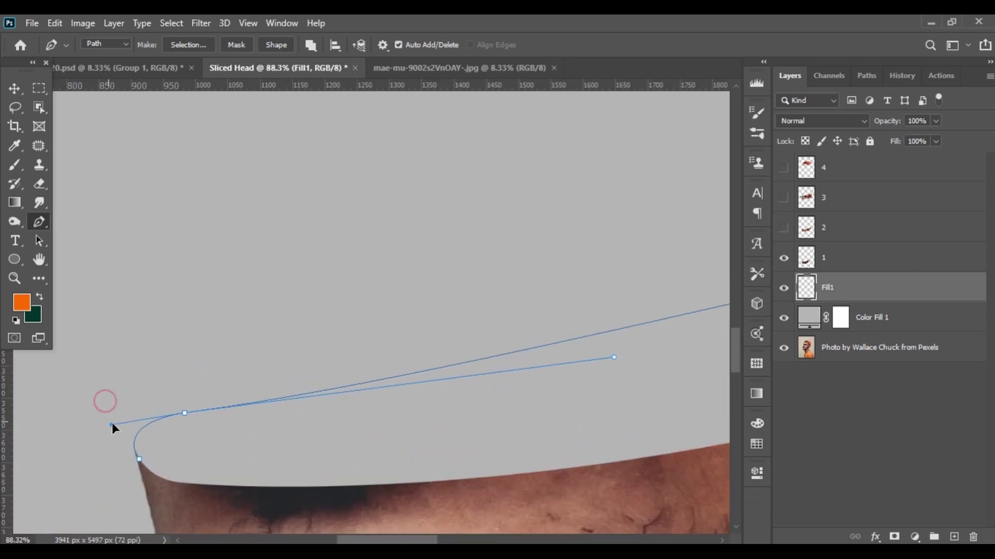
{"action": "scroll", "coordinate": [112, 423], "scroll_direction": "down", "scroll_amount": 6}
{"action": "key", "text": "ctrl+Return"}
Set both colour stops of the Gradient tool's gradient to a vivid pink and apply the custom gradient settings
{"action": "key", "text": "g"}
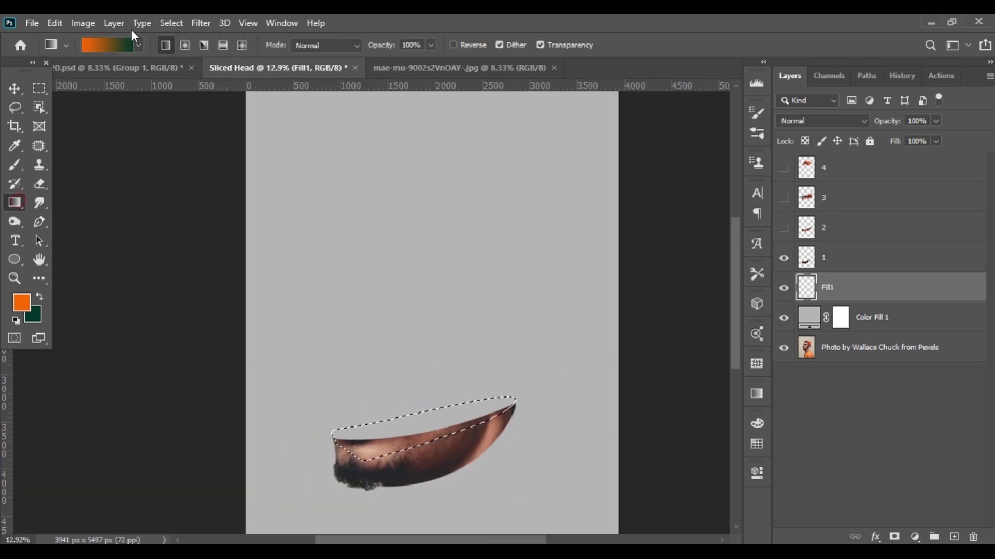
{"action": "left_click", "coordinate": [108, 45]}
{"action": "double_click", "coordinate": [524, 373]}
{"action": "left_click", "coordinate": [789, 183]}
{"action": "key", "text": "Return"}
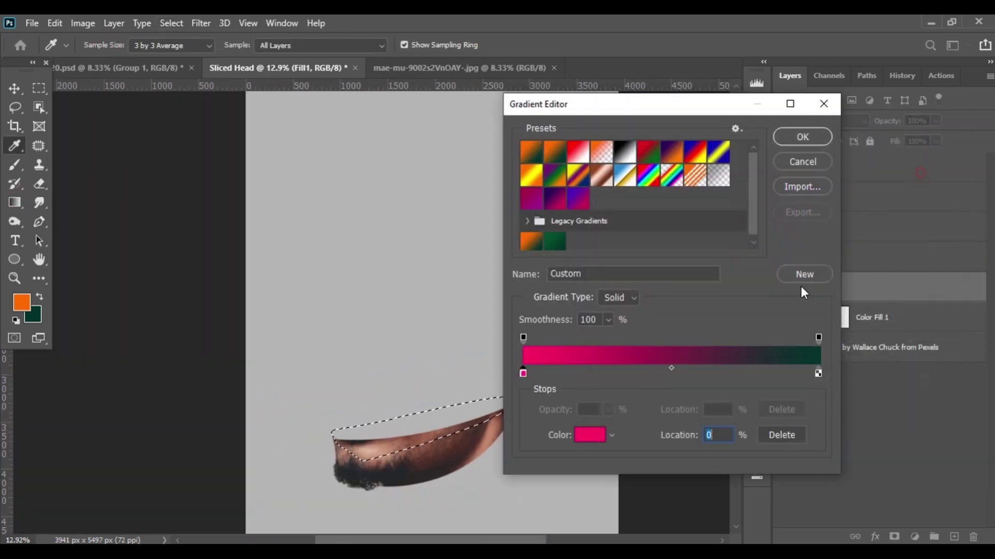
{"action": "double_click", "coordinate": [818, 373]}
{"action": "left_click", "coordinate": [790, 182]}
{"action": "left_click", "coordinate": [774, 137]}
{"action": "key", "text": "Return"}
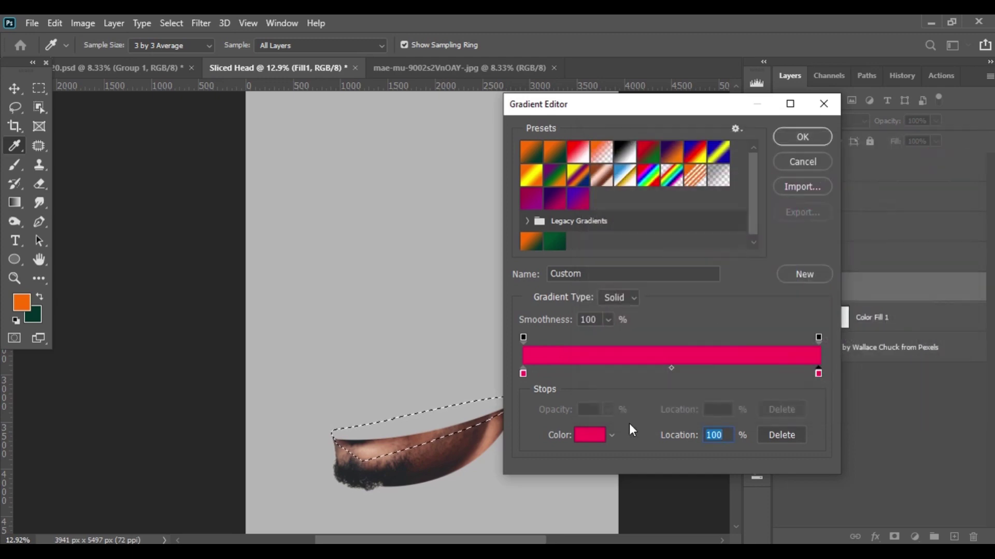
{"action": "left_click", "coordinate": [802, 137]}
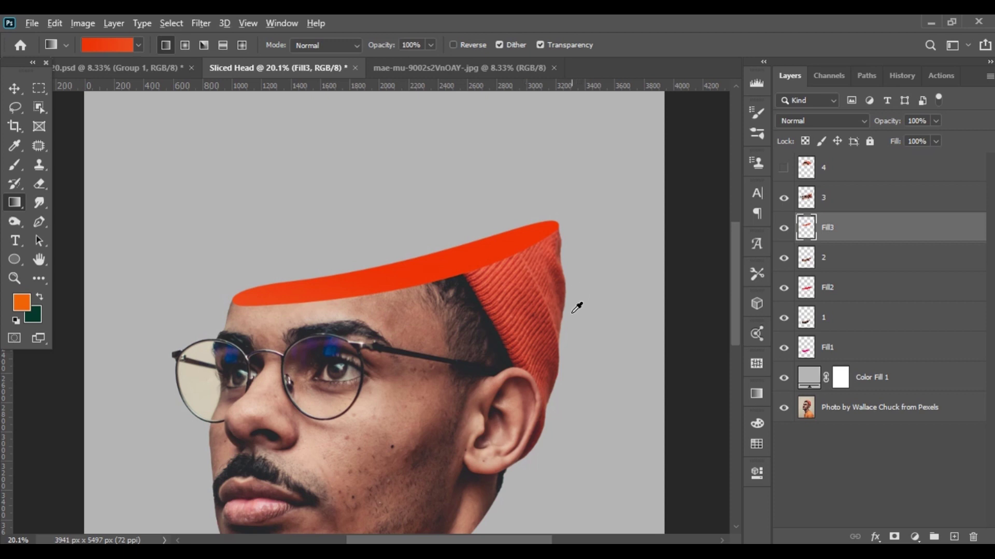
Check the coloured fills between the head slices by toggling the visibility of the upper slice and fill layers
{"action": "scroll", "coordinate": [576, 308], "scroll_direction": "down", "scroll_amount": 2}
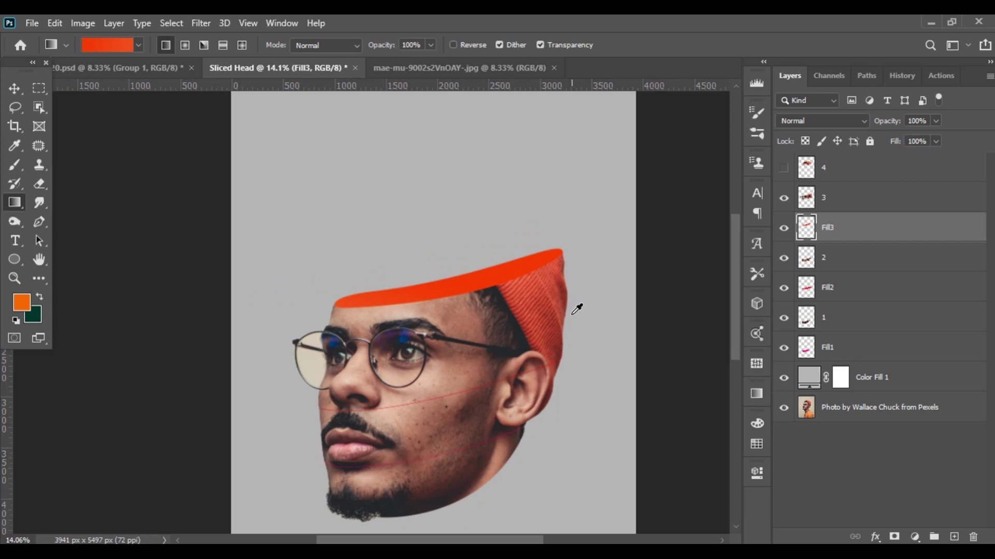
{"action": "scroll", "coordinate": [577, 309], "scroll_direction": "down", "scroll_amount": 1}
{"action": "left_click", "coordinate": [783, 198]}
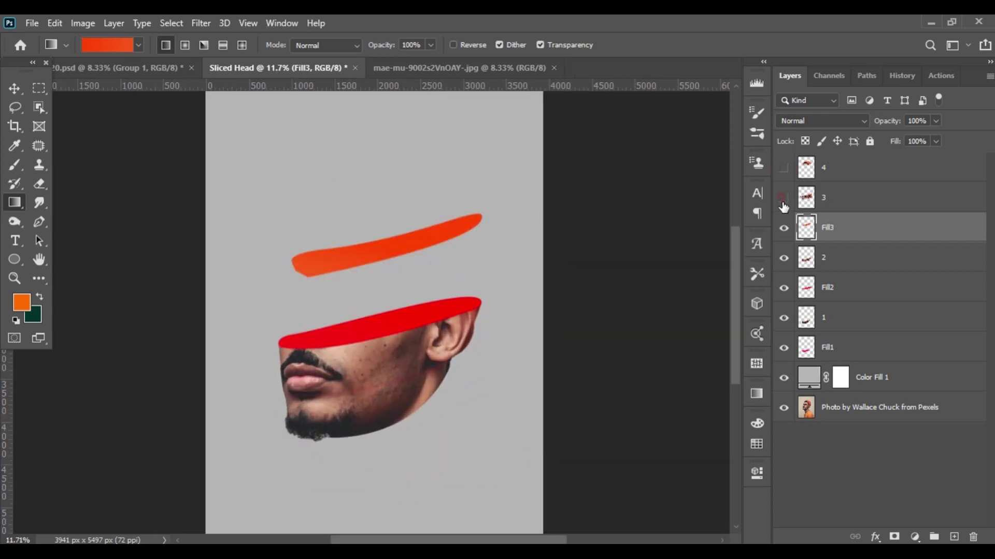
{"action": "left_click", "coordinate": [784, 228]}
{"action": "left_click_drag", "start_coordinate": [784, 228], "coordinate": [784, 164]}
{"action": "scroll", "coordinate": [362, 187], "scroll_direction": "up", "scroll_amount": 3}
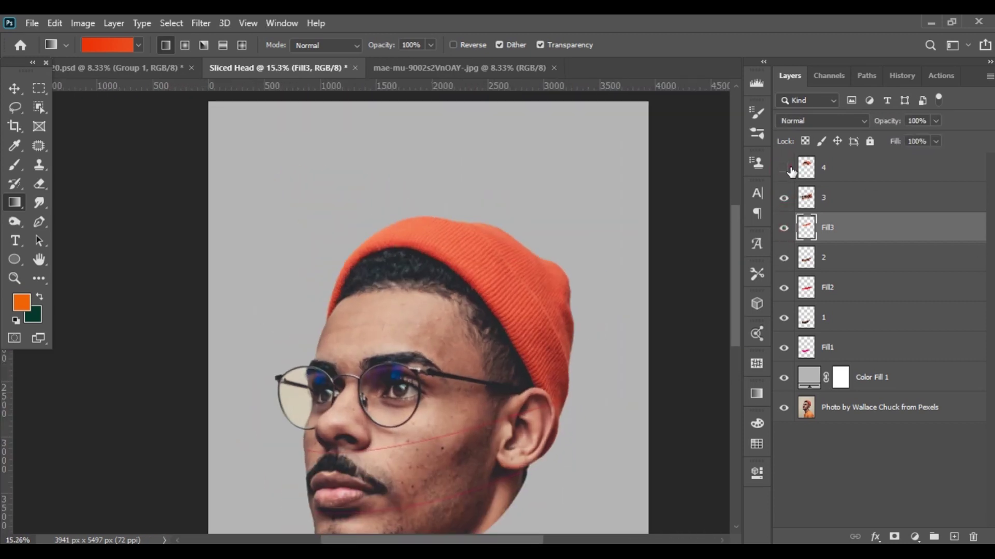
{"action": "left_click", "coordinate": [784, 168]}
{"action": "scroll", "coordinate": [463, 288], "scroll_direction": "up", "scroll_amount": 3}
{"action": "scroll", "coordinate": [371, 286], "scroll_direction": "down", "scroll_amount": 3}
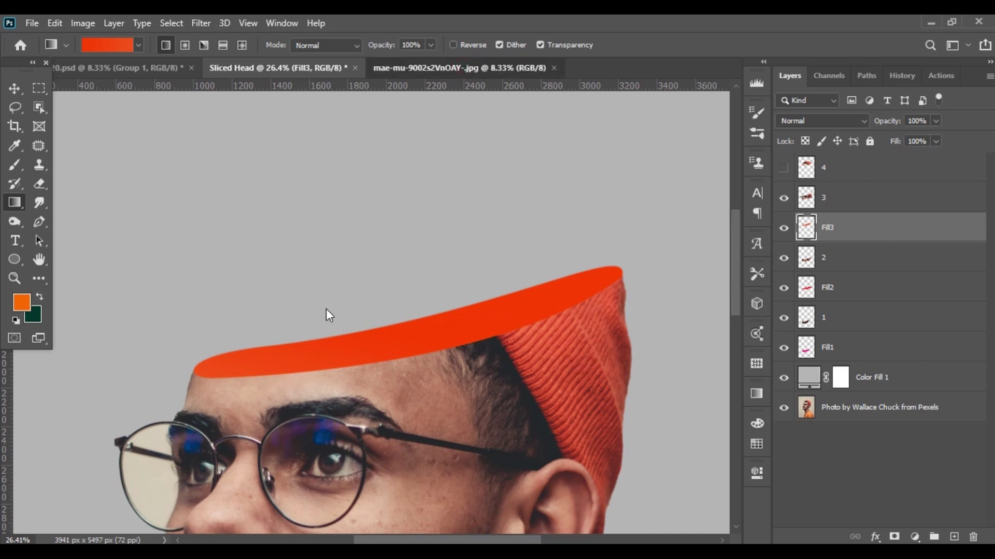
Select the front orange slice in the mae-mu photo with Object Selection and copy it into the Sliced Head document above Fill3
{"action": "left_click", "coordinate": [464, 68]}
{"action": "scroll", "coordinate": [438, 369], "scroll_direction": "up", "scroll_amount": 8}
{"action": "left_click", "coordinate": [39, 107]}
{"action": "left_click_drag", "start_coordinate": [202, 178], "coordinate": [475, 458]}
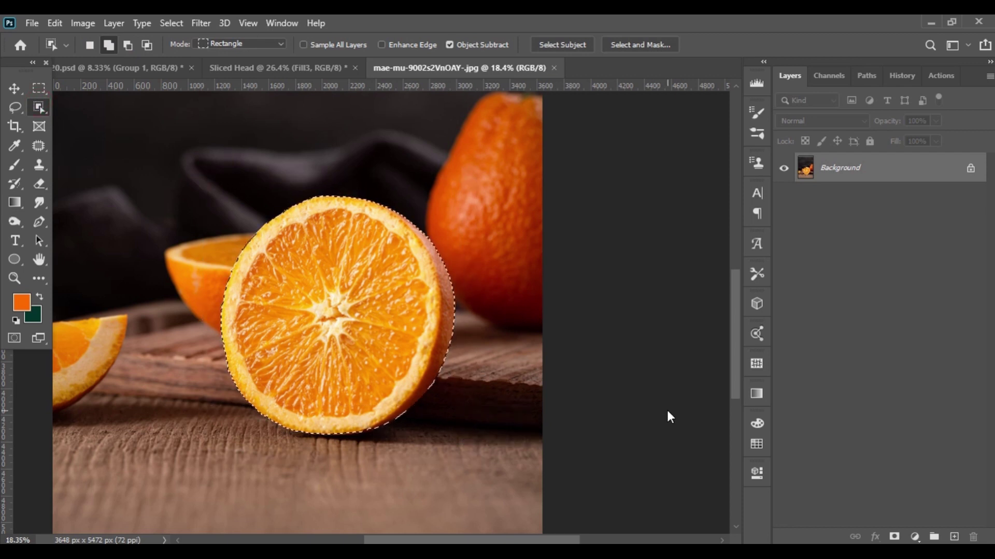
{"action": "key", "text": "ctrl+c"}
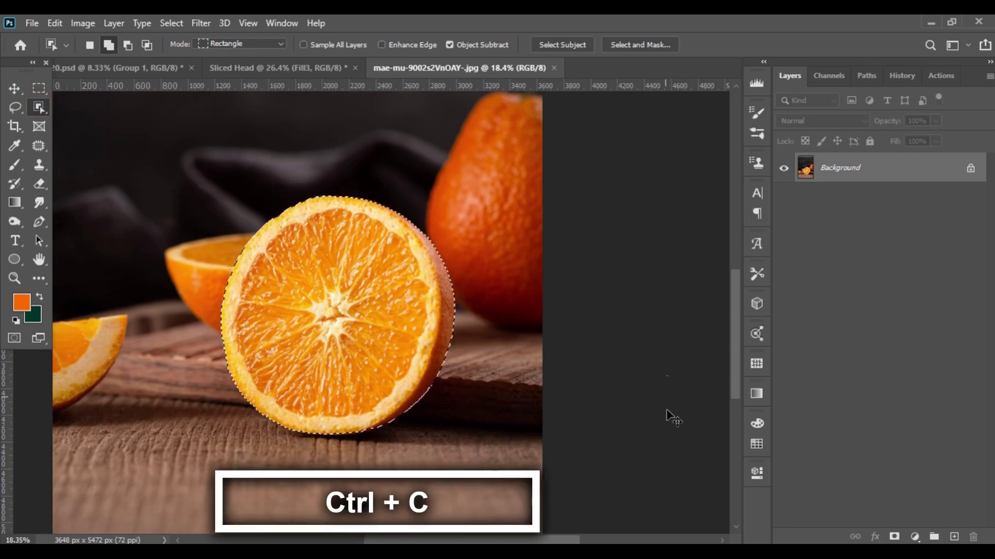
{"action": "left_click", "coordinate": [300, 75]}
{"action": "key", "text": "ctrl+v"}
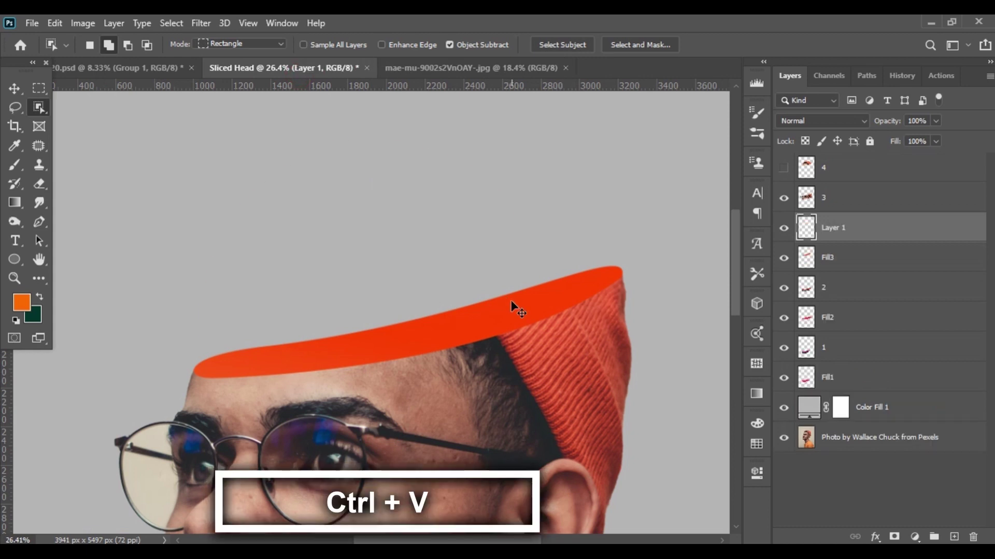
Rotate the pasted orange about 74° with Free Transform and position it over the open forehead cut
{"action": "scroll", "coordinate": [513, 306], "scroll_direction": "down", "scroll_amount": 3}
{"action": "key", "text": "v"}
{"action": "left_click_drag", "start_coordinate": [455, 250], "coordinate": [472, 250]}
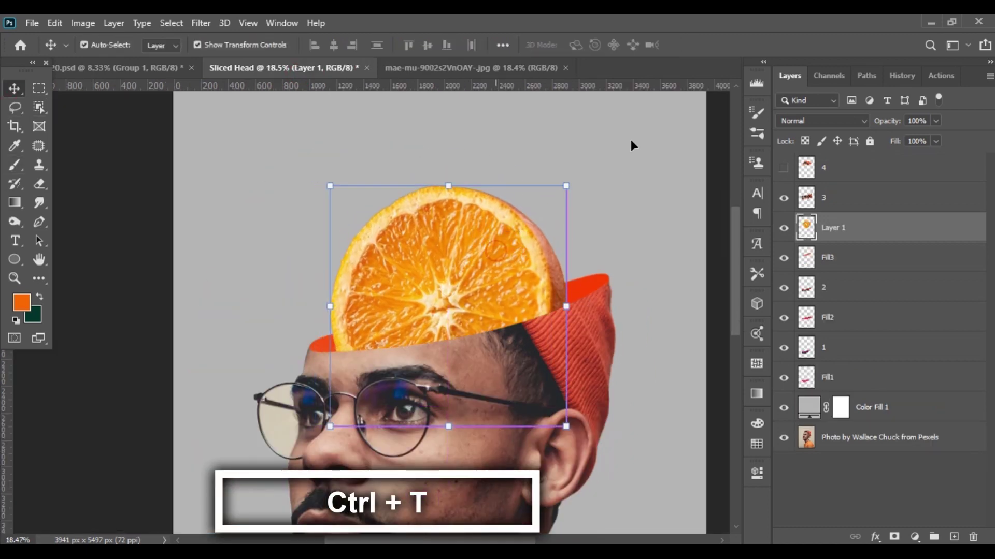
{"action": "key", "text": "ctrl+t"}
{"action": "left_click_drag", "start_coordinate": [582, 172], "coordinate": [635, 299]}
{"action": "left_click_drag", "start_coordinate": [476, 284], "coordinate": [475, 213]}
{"action": "left_click_drag", "start_coordinate": [629, 237], "coordinate": [605, 320]}
{"action": "left_click_drag", "start_coordinate": [481, 215], "coordinate": [484, 224]}
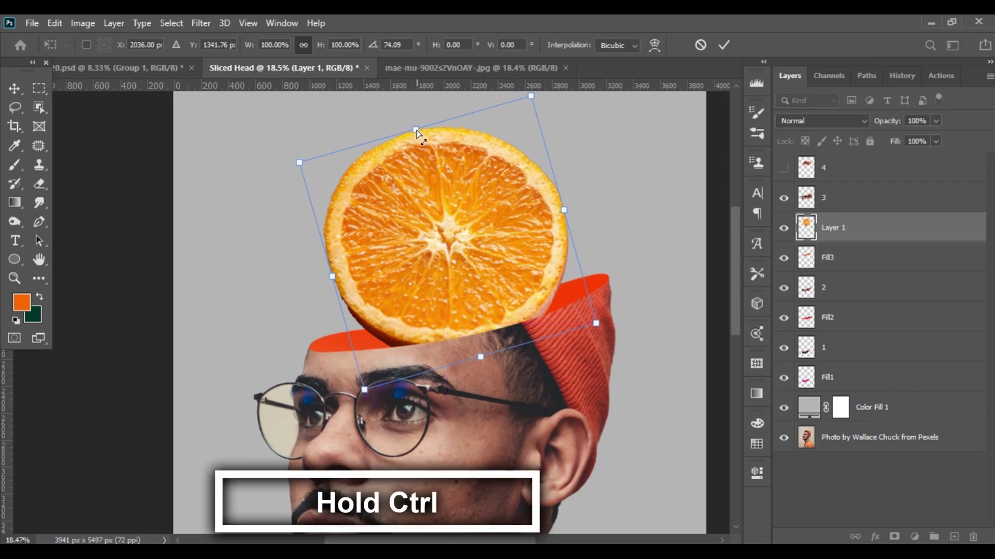
Distort the orange into a flat, slanted ellipse spanning the forehead cut from the brow side to the back of the beanie
{"action": "left_click_drag", "start_coordinate": [418, 138], "coordinate": [437, 303]}
{"action": "left_click_drag", "start_coordinate": [343, 362], "coordinate": [311, 351]}
{"action": "left_click_drag", "start_coordinate": [574, 296], "coordinate": [604, 275]}
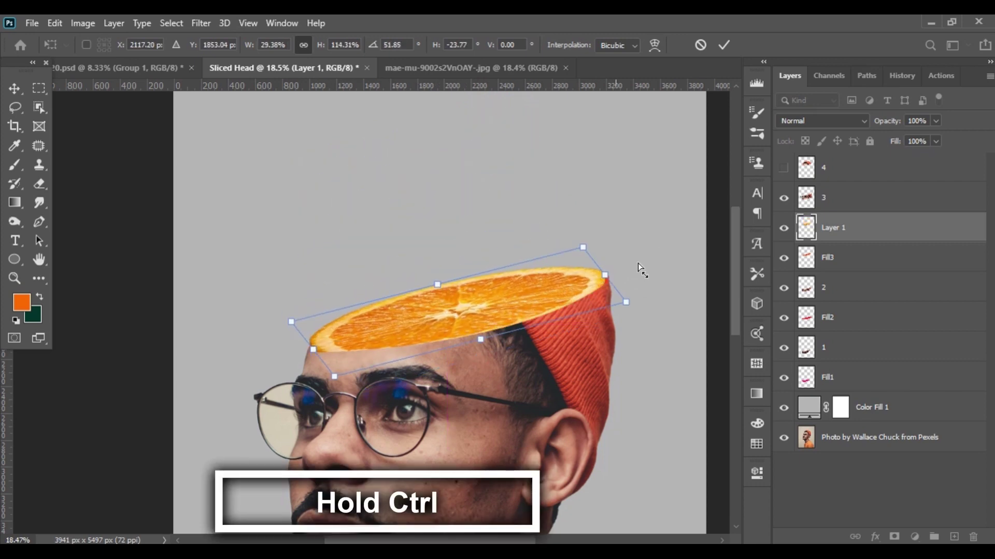
Refine the orange's distortion so both ends and its upper rim follow the outline of the forehead cut, and commit the transform
{"action": "scroll", "coordinate": [643, 300], "scroll_direction": "up", "scroll_amount": 5}
{"action": "left_click_drag", "start_coordinate": [338, 357], "coordinate": [571, 301]}
{"action": "scroll", "coordinate": [571, 301], "scroll_direction": "down", "scroll_amount": 3}
{"action": "left_click_drag", "start_coordinate": [109, 376], "coordinate": [100, 380]}
{"action": "left_click_drag", "start_coordinate": [433, 207], "coordinate": [431, 273]}
{"action": "left_click_drag", "start_coordinate": [452, 315], "coordinate": [449, 301]}
{"action": "scroll", "coordinate": [449, 300], "scroll_direction": "up", "scroll_amount": 3}
{"action": "left_click_drag", "start_coordinate": [423, 267], "coordinate": [474, 255]}
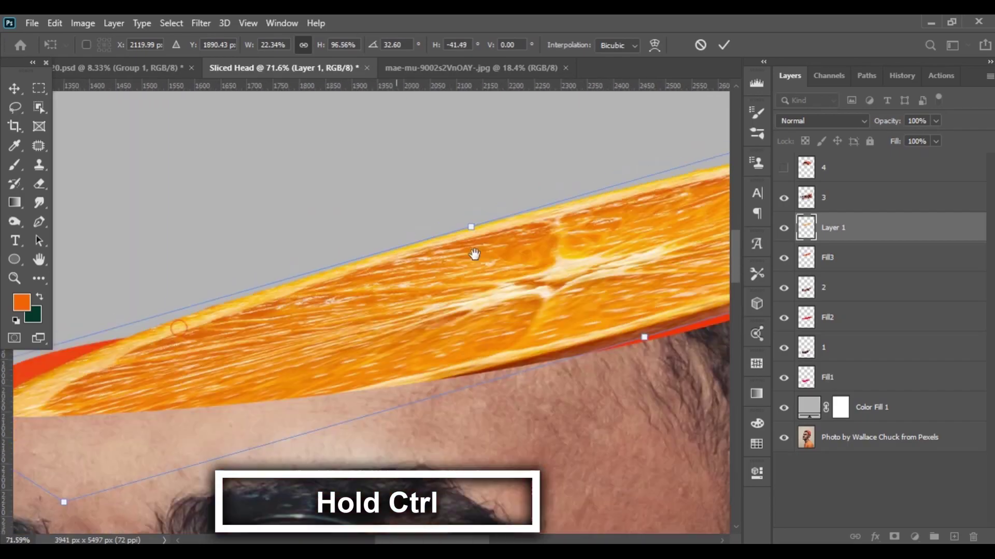
{"action": "scroll", "coordinate": [260, 388], "scroll_direction": "down", "scroll_amount": 6}
{"action": "scroll", "coordinate": [259, 388], "scroll_direction": "up", "scroll_amount": 4}
{"action": "key", "text": "Return"}
Warp the orange's lower edge with extra warp splits until it covers the exposed Fill3 surface, and apply the warp
{"action": "key", "text": "ctrl+t"}
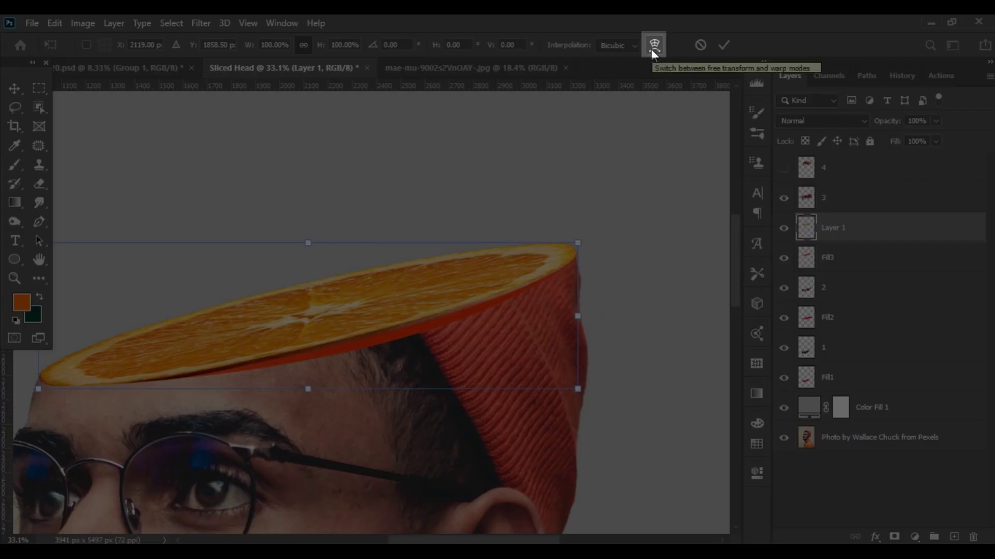
{"action": "left_click", "coordinate": [652, 49]}
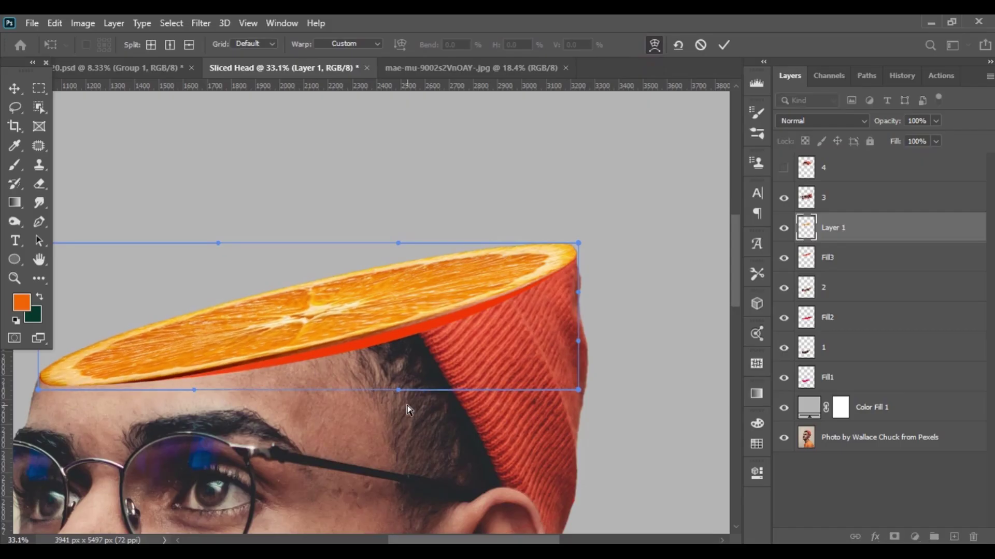
{"action": "left_click_drag", "start_coordinate": [595, 395], "coordinate": [632, 417]}
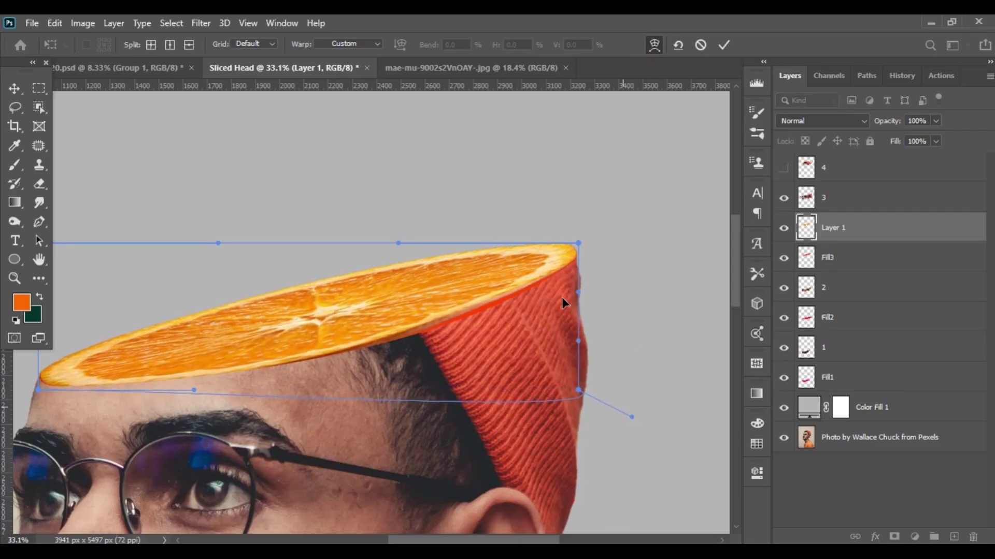
{"action": "left_click", "coordinate": [451, 350], "text": "alt"}
{"action": "left_click_drag", "start_coordinate": [451, 350], "coordinate": [440, 326]}
{"action": "left_click", "coordinate": [512, 325], "text": "alt"}
{"action": "left_click", "coordinate": [38, 388]}
{"action": "left_click_drag", "start_coordinate": [62, 391], "coordinate": [67, 393]}
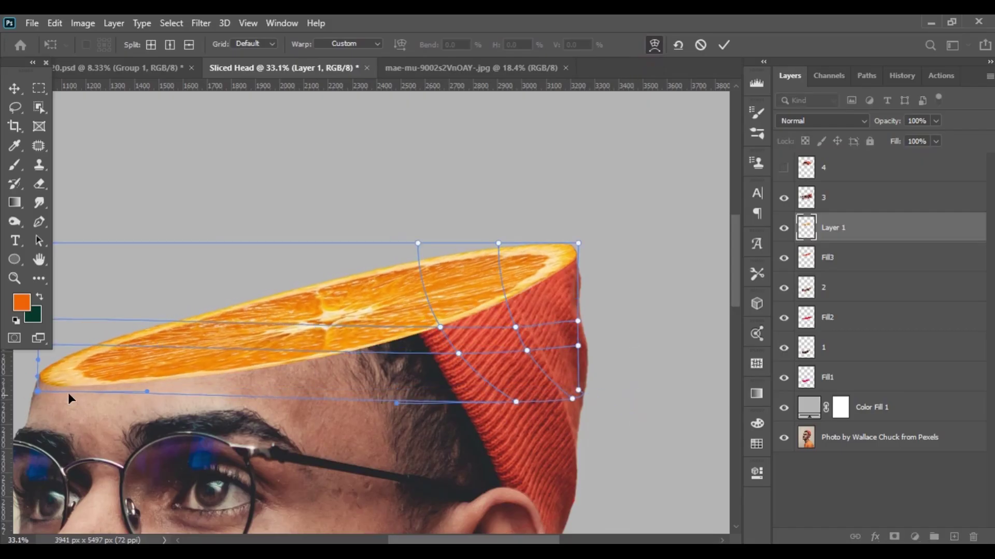
{"action": "scroll", "coordinate": [345, 364], "scroll_direction": "down", "scroll_amount": 3}
{"action": "key", "text": "Return"}
Examine how the orange surface fits the forehead cut and how the whole head looks with the top slice
{"action": "left_click", "coordinate": [251, 173], "text": "ctrl"}
{"action": "scroll", "coordinate": [527, 258], "scroll_direction": "down", "scroll_amount": 5}
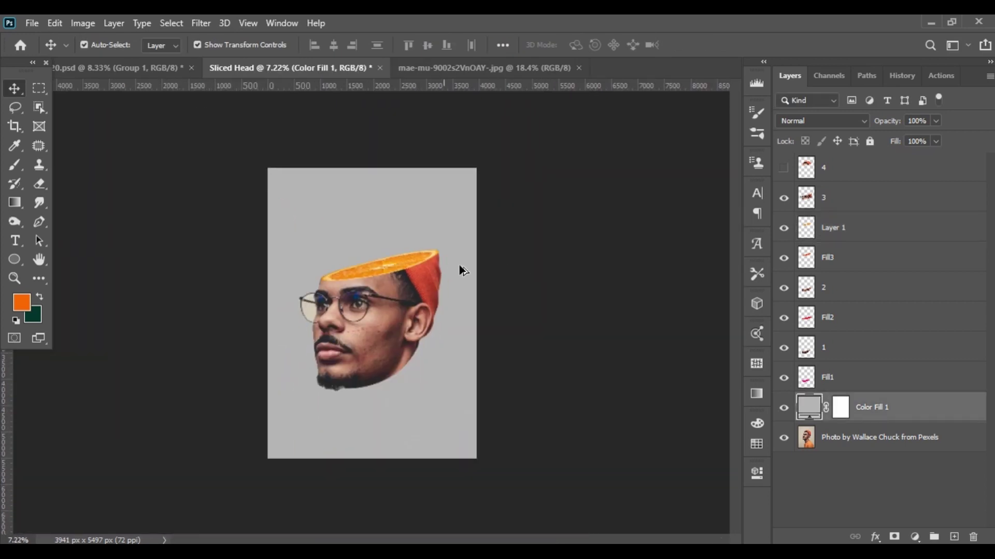
{"action": "scroll", "coordinate": [462, 269], "scroll_direction": "up", "scroll_amount": 2}
{"action": "scroll", "coordinate": [340, 265], "scroll_direction": "up", "scroll_amount": 2}
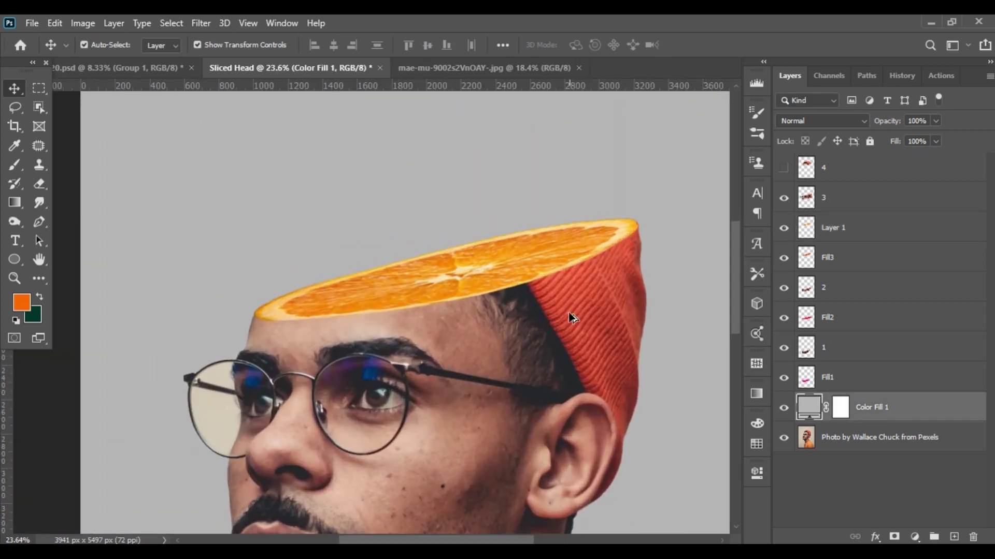
{"action": "scroll", "coordinate": [571, 317], "scroll_direction": "down", "scroll_amount": 3}
{"action": "scroll", "coordinate": [546, 309], "scroll_direction": "up", "scroll_amount": 3}
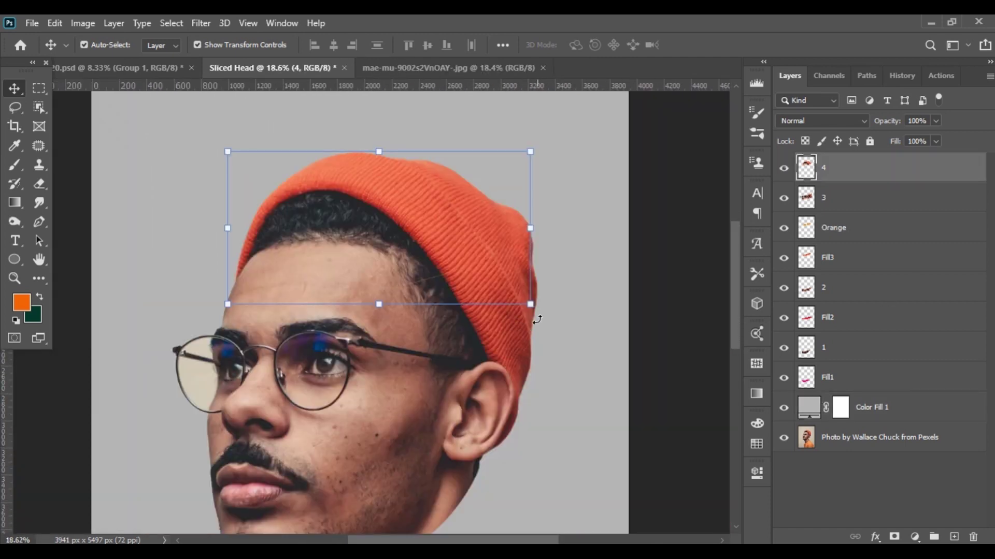
{"action": "scroll", "coordinate": [537, 320], "scroll_direction": "down", "scroll_amount": 3}
{"action": "scroll", "coordinate": [437, 398], "scroll_direction": "up", "scroll_amount": 3}
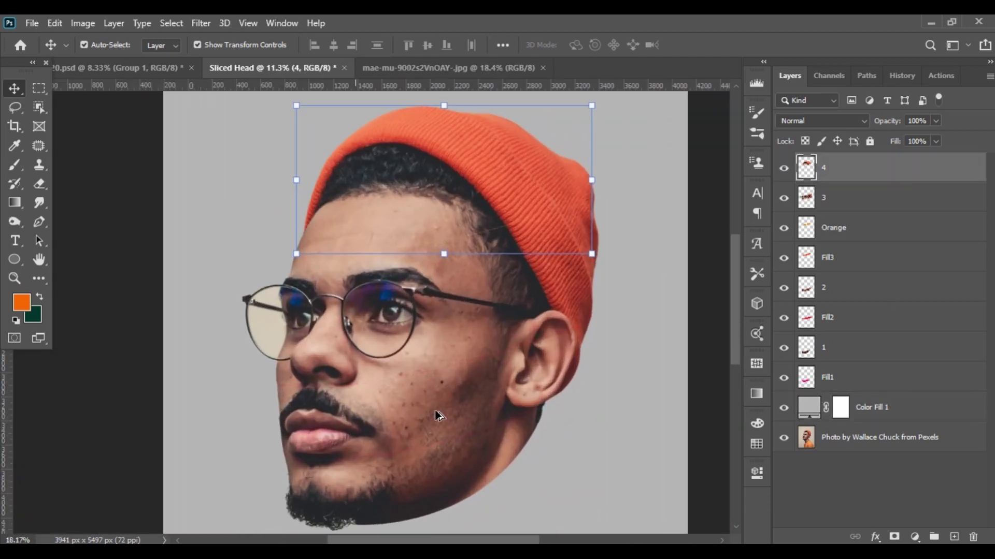
Select layers 1 and Fill1 together and move the chin slice down with Free Transform to separate it from the slice above
{"action": "left_click", "coordinate": [832, 347]}
{"action": "left_click", "coordinate": [845, 381]}
{"action": "scroll", "coordinate": [573, 377], "scroll_direction": "down", "scroll_amount": 3}
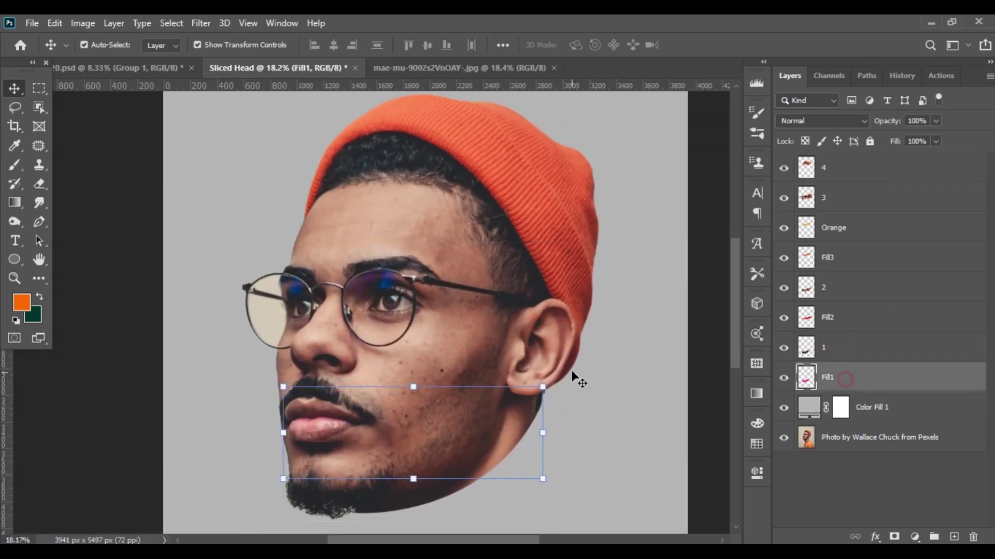
{"action": "left_click", "coordinate": [857, 360]}
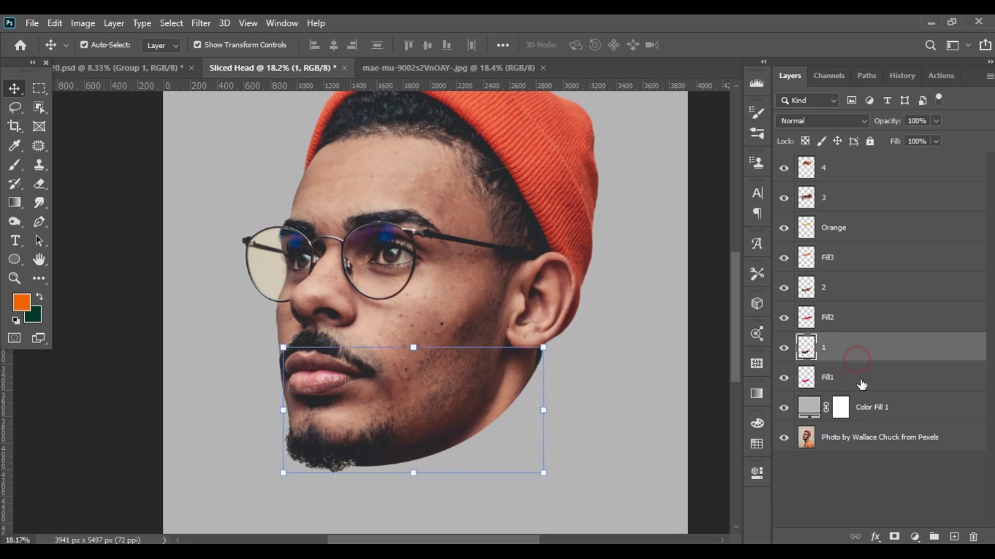
{"action": "left_click", "coordinate": [860, 380], "text": "shift"}
{"action": "key", "text": "ctrl+t"}
{"action": "left_click_drag", "start_coordinate": [415, 438], "coordinate": [414, 457]}
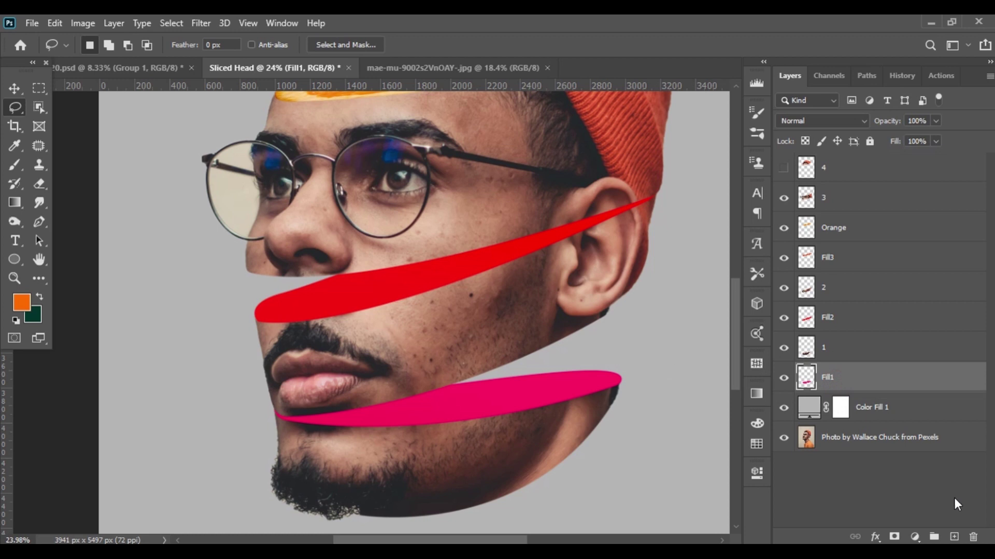
Add a new layer above Fill1 and set the Brush tool's foreground colour to black (000000)
{"action": "left_click", "coordinate": [953, 538]}
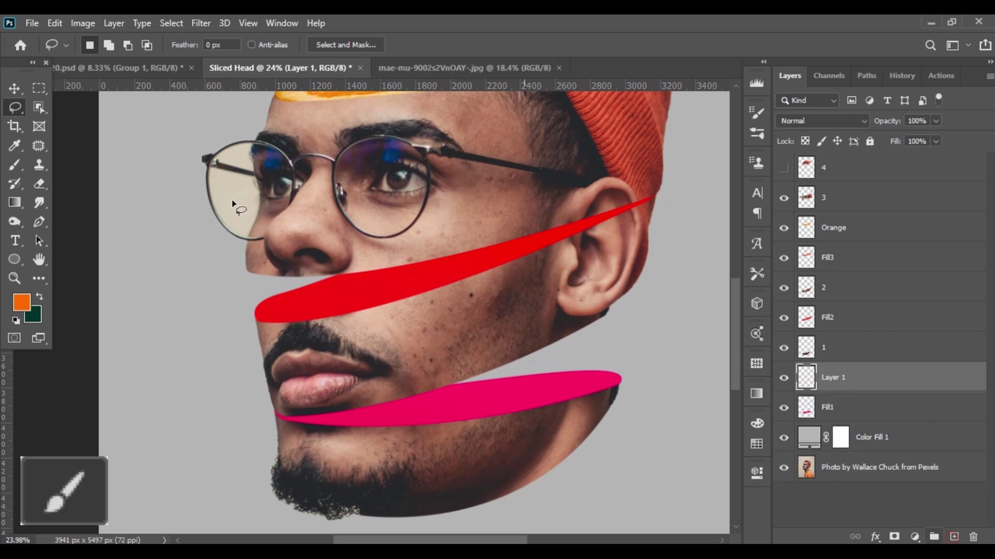
{"action": "left_click", "coordinate": [15, 165]}
{"action": "left_click", "coordinate": [24, 305]}
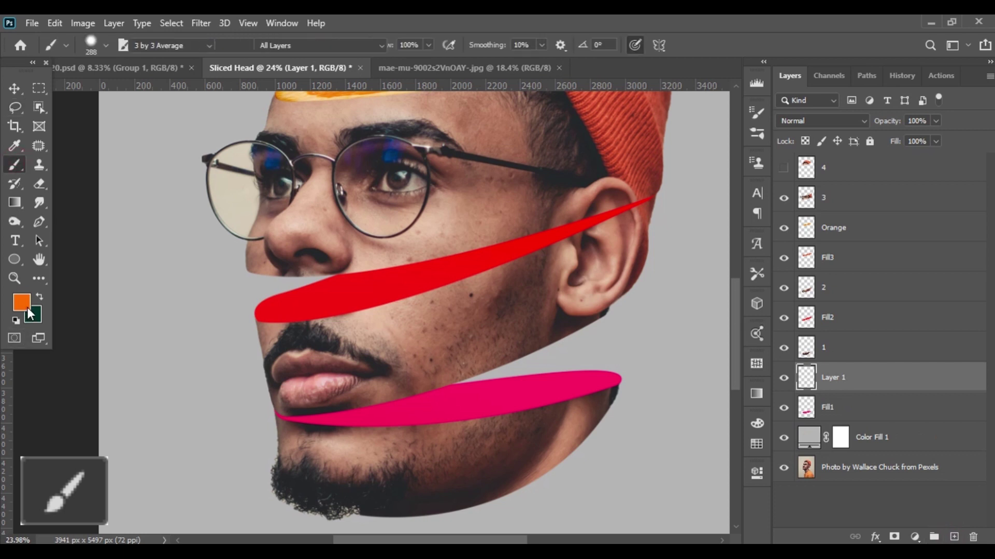
{"action": "left_click_drag", "start_coordinate": [648, 278], "coordinate": [551, 436]}
{"action": "left_click", "coordinate": [899, 173]}
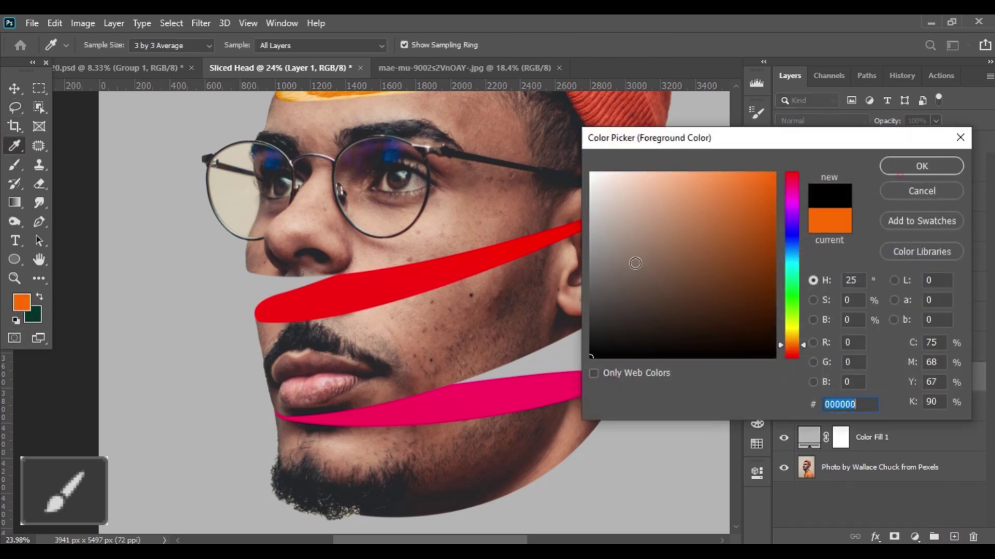
{"action": "left_click", "coordinate": [931, 171]}
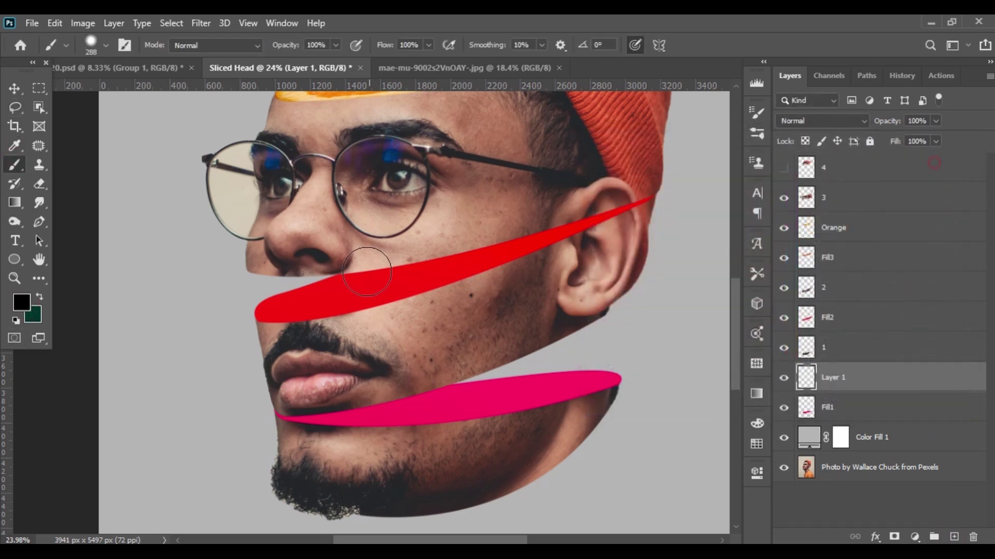
Paint a soft black stroke with an 880 px brush across the back of the pink surface, and clip the layer to Fill1
{"action": "right_click", "coordinate": [309, 389], "text": "alt"}
{"action": "left_click_drag", "start_coordinate": [186, 357], "coordinate": [637, 290]}
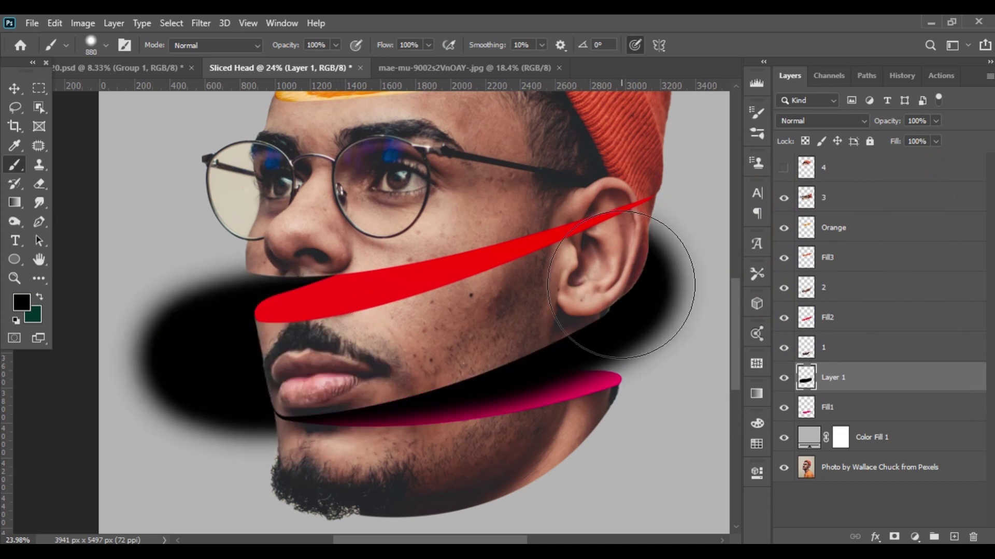
{"action": "scroll", "coordinate": [630, 382], "scroll_direction": "down", "scroll_amount": 3}
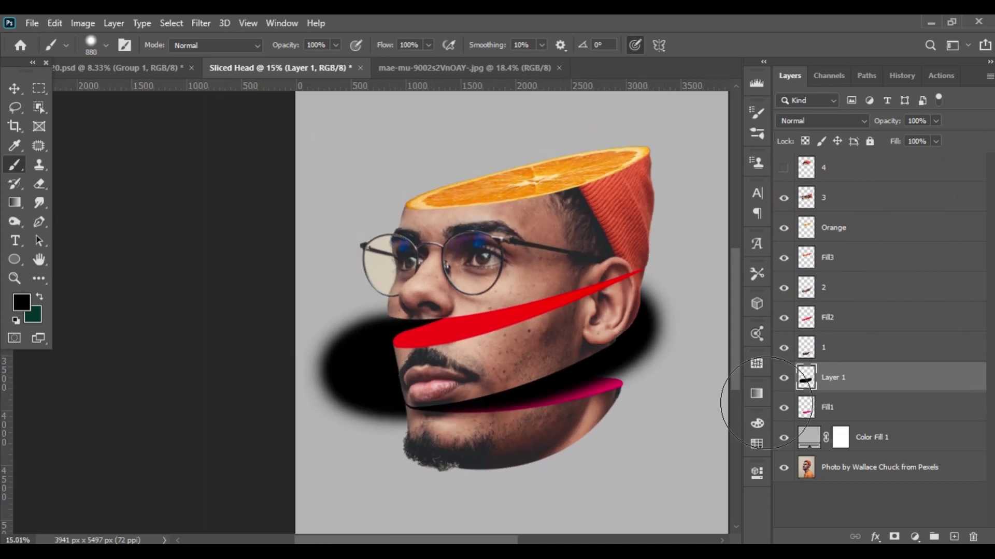
{"action": "left_click", "coordinate": [880, 387], "text": "alt"}
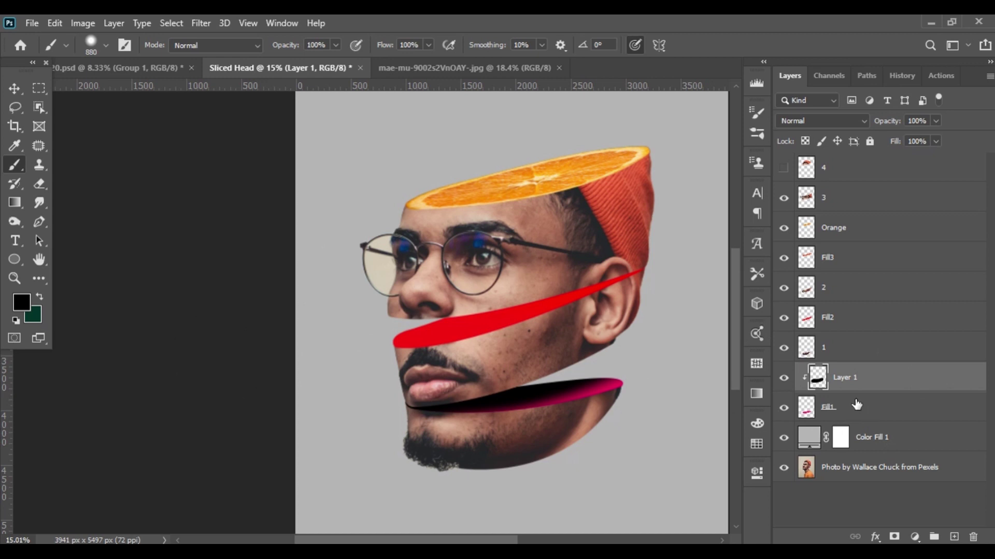
Brush soft black shading onto new layers above Fill2 and Fill3, clipping each layer to its fill surface
{"action": "left_click", "coordinate": [859, 317]}
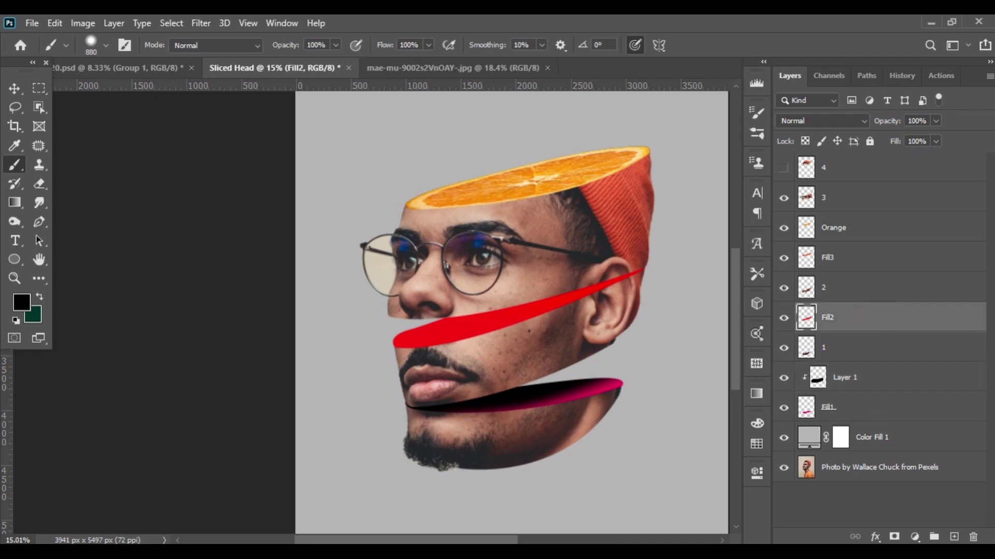
{"action": "left_click", "coordinate": [953, 537]}
{"action": "scroll", "coordinate": [518, 311], "scroll_direction": "up", "scroll_amount": 1}
{"action": "mouse_move", "coordinate": [332, 292]}
{"action": "left_mouse_down"}
{"action": "mouse_move", "coordinate": [430, 300]}
{"action": "mouse_move", "coordinate": [332, 300]}
{"action": "mouse_move", "coordinate": [611, 274]}
{"action": "left_mouse_up"}
{"action": "key", "text": "ctrl+z"}
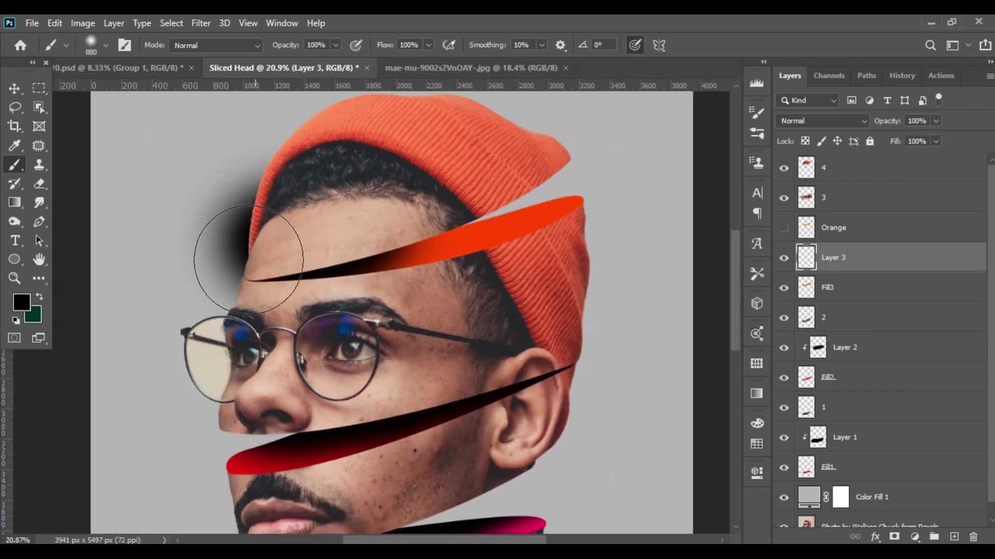
{"action": "scroll", "coordinate": [233, 233], "scroll_direction": "down", "scroll_amount": 3}
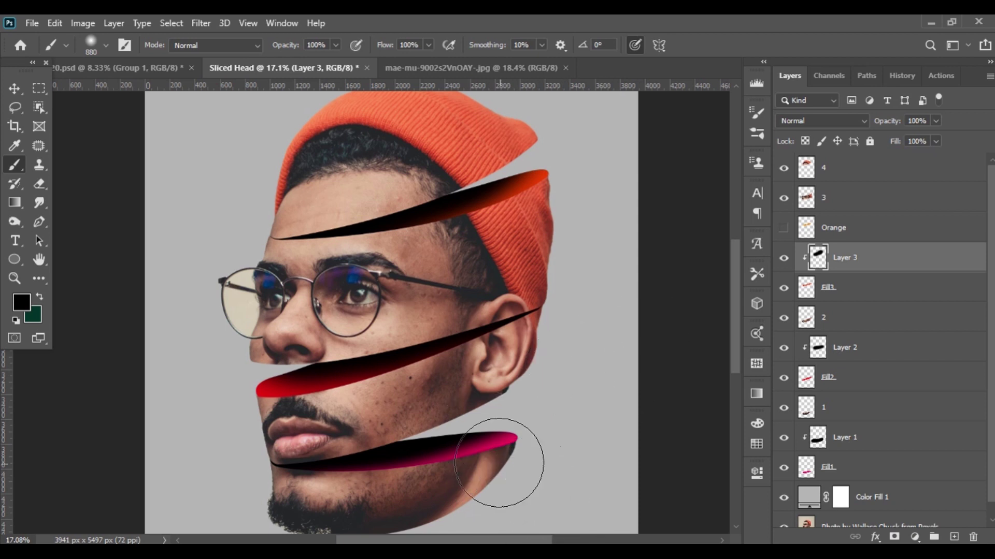
Adjust Fill3 with Hue/Saturation, setting the hue to -3 and the saturation to about +23
{"action": "left_click", "coordinate": [858, 301]}
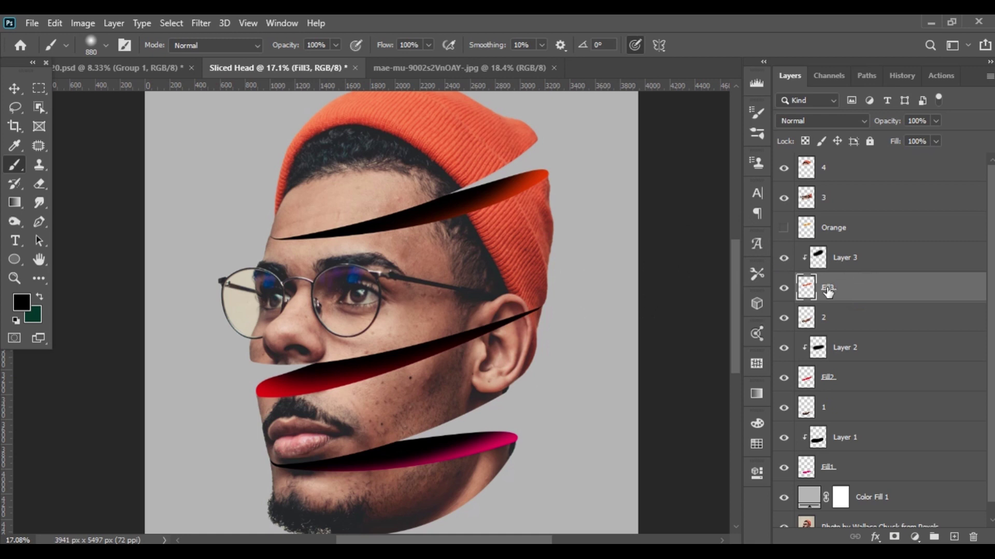
{"action": "key", "text": "ctrl+u"}
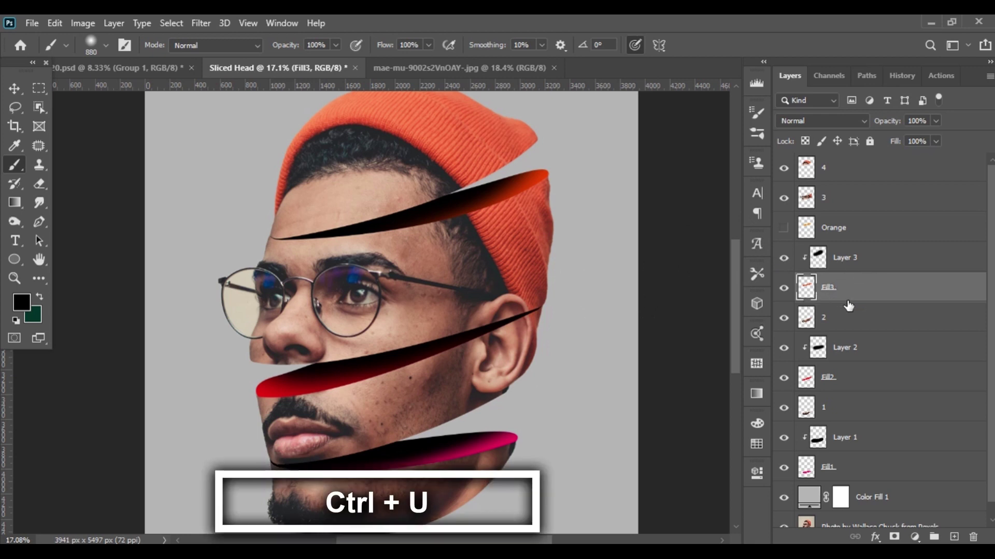
{"action": "mouse_move", "coordinate": [766, 306]}
{"action": "left_mouse_down"}
{"action": "mouse_move", "coordinate": [711, 306]}
{"action": "mouse_move", "coordinate": [780, 304]}
{"action": "mouse_move", "coordinate": [770, 304]}
{"action": "left_mouse_up"}
{"action": "left_click_drag", "start_coordinate": [772, 347], "coordinate": [794, 348]}
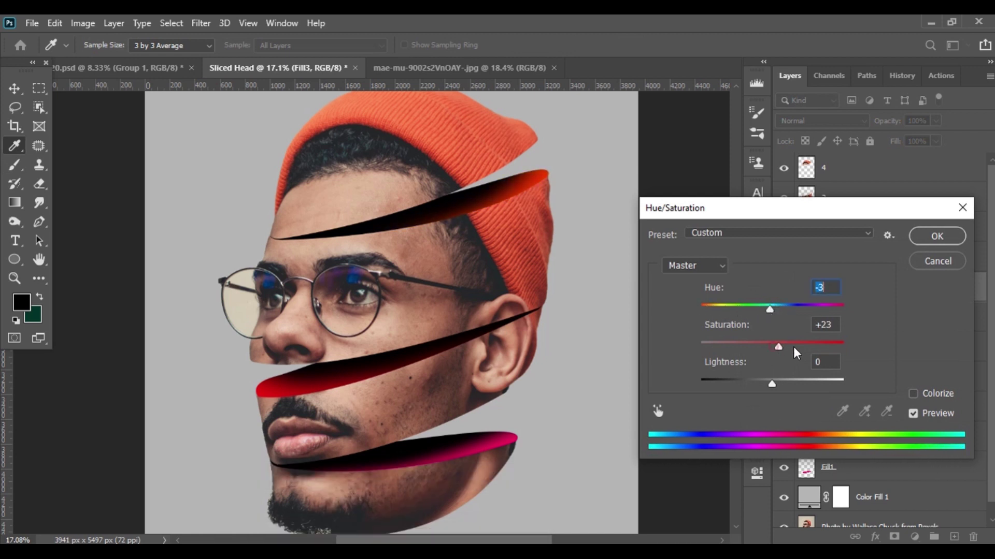
{"action": "mouse_move", "coordinate": [772, 384]}
{"action": "left_mouse_down"}
{"action": "mouse_move", "coordinate": [786, 387]}
{"action": "mouse_move", "coordinate": [772, 387]}
{"action": "left_mouse_up"}
{"action": "key", "text": "Return"}
Shift Fill2's hue slightly and raise its saturation with Hue/Saturation
{"action": "left_click", "coordinate": [858, 377]}
{"action": "key", "text": "ctrl+u"}
{"action": "mouse_move", "coordinate": [769, 309]}
{"action": "left_mouse_down"}
{"action": "mouse_move", "coordinate": [707, 310]}
{"action": "mouse_move", "coordinate": [770, 309]}
{"action": "left_mouse_up"}
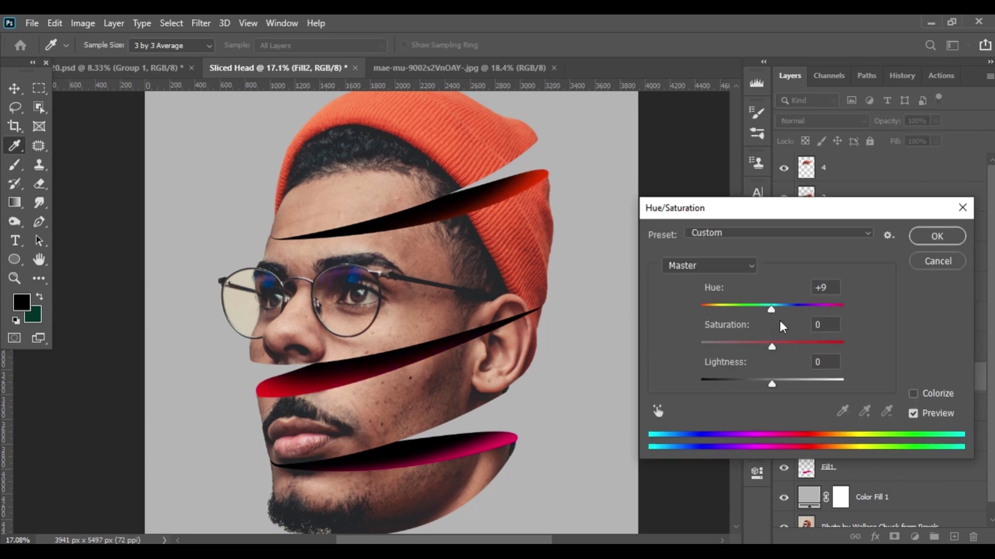
{"action": "left_click_drag", "start_coordinate": [771, 346], "coordinate": [788, 347]}
{"action": "key", "text": "Return"}
Adjust Fill1 with Hue/Saturation, setting hue +5, saturation +70 and lightness +2
{"action": "left_click", "coordinate": [858, 452]}
{"action": "key", "text": "ctrl+u"}
{"action": "mouse_move", "coordinate": [770, 310]}
{"action": "left_mouse_down"}
{"action": "mouse_move", "coordinate": [797, 308]}
{"action": "mouse_move", "coordinate": [759, 309]}
{"action": "left_mouse_up"}
{"action": "left_click_drag", "start_coordinate": [772, 342], "coordinate": [812, 342]}
{"action": "left_click_drag", "start_coordinate": [760, 310], "coordinate": [776, 309]}
{"action": "left_click_drag", "start_coordinate": [811, 346], "coordinate": [823, 346]}
{"action": "left_click_drag", "start_coordinate": [772, 384], "coordinate": [778, 383]}
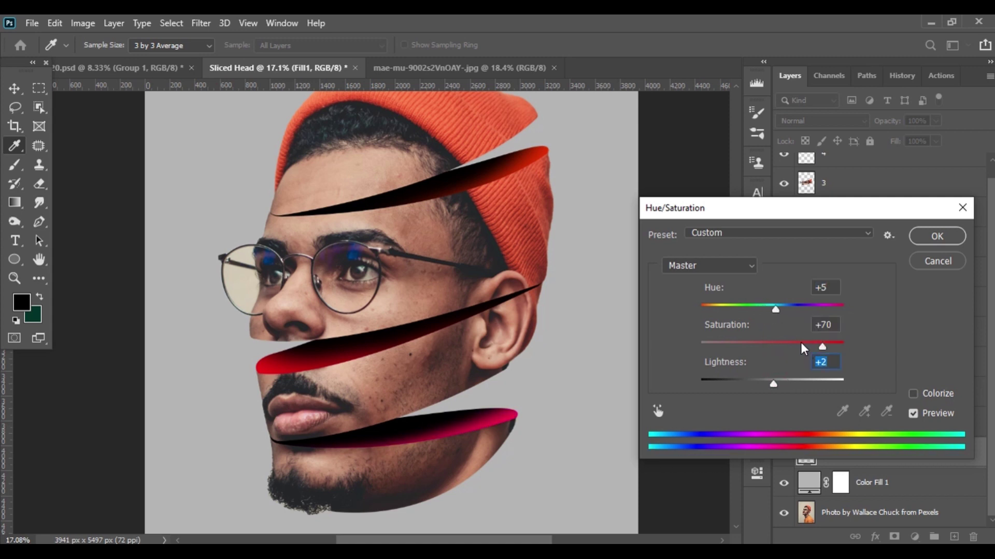
{"action": "key", "text": "Return"}
Select the head slice layers 1, 2, 3 and 4 together and merge them into a single layer
{"action": "key", "text": "b"}
{"action": "scroll", "coordinate": [398, 393], "scroll_direction": "down", "scroll_amount": 3}
{"action": "scroll", "coordinate": [398, 393], "scroll_direction": "up", "scroll_amount": 2}
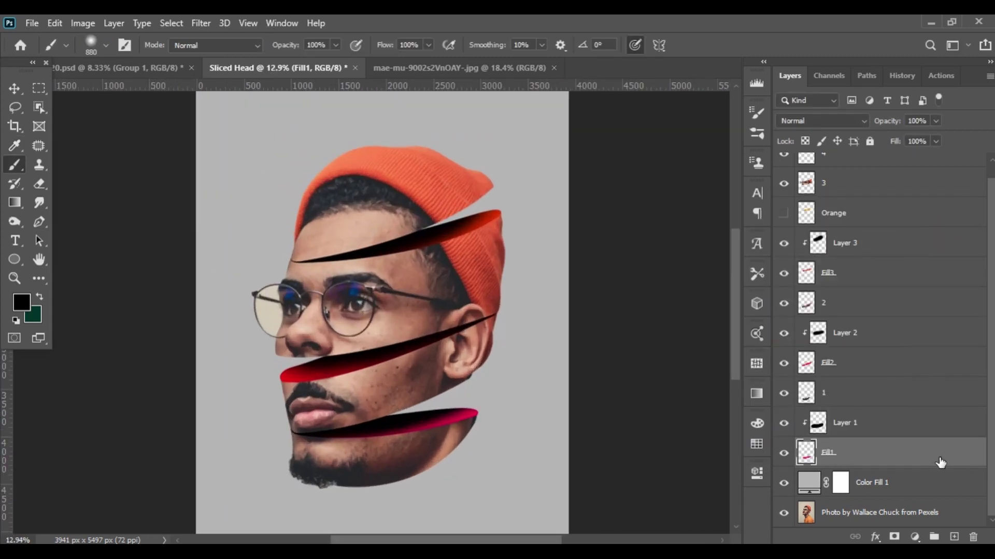
{"action": "left_click", "coordinate": [893, 397]}
{"action": "left_click", "coordinate": [871, 308], "text": "ctrl"}
{"action": "scroll", "coordinate": [891, 249], "scroll_direction": "up", "scroll_amount": 1}
{"action": "left_click", "coordinate": [902, 196], "text": "ctrl"}
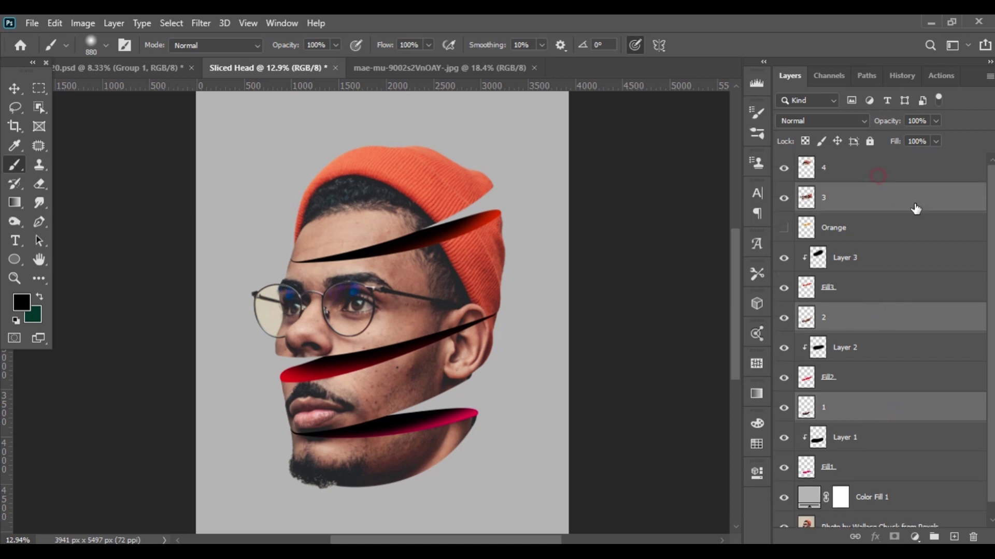
{"action": "left_click", "coordinate": [886, 170], "text": "ctrl"}
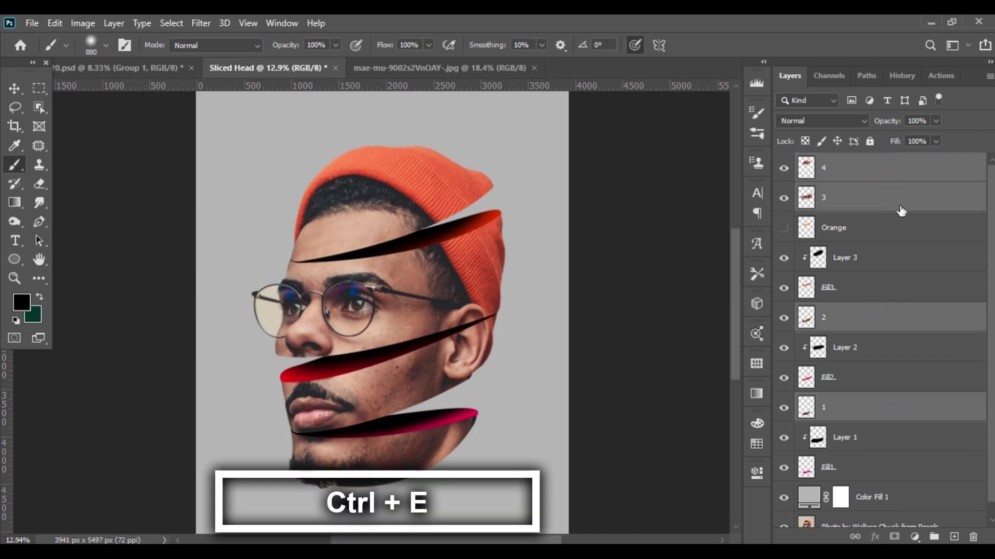
{"action": "key", "text": "ctrl+e"}
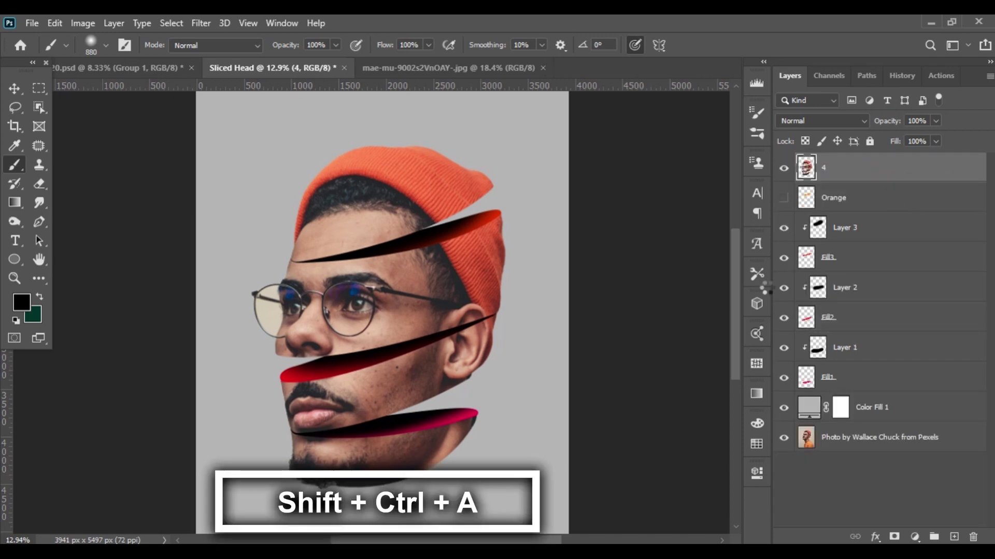
Turn the merged head black and white with the Camera Raw filter, setting vibrance and saturation to -100
{"action": "key", "text": "shift+ctrl+a"}
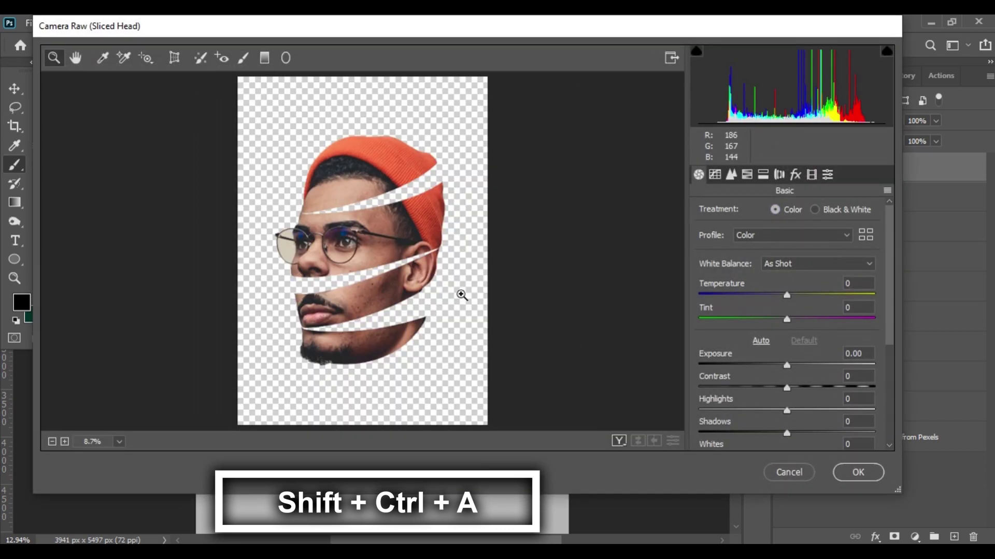
{"action": "scroll", "coordinate": [876, 336], "scroll_direction": "down", "scroll_amount": 6}
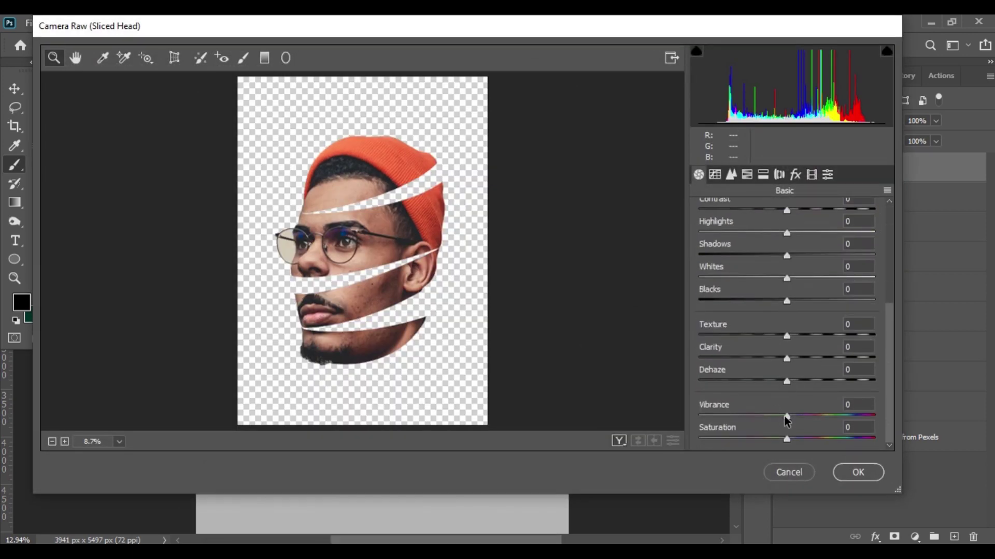
{"action": "left_click_drag", "start_coordinate": [785, 416], "coordinate": [687, 415]}
{"action": "left_click_drag", "start_coordinate": [787, 440], "coordinate": [646, 432]}
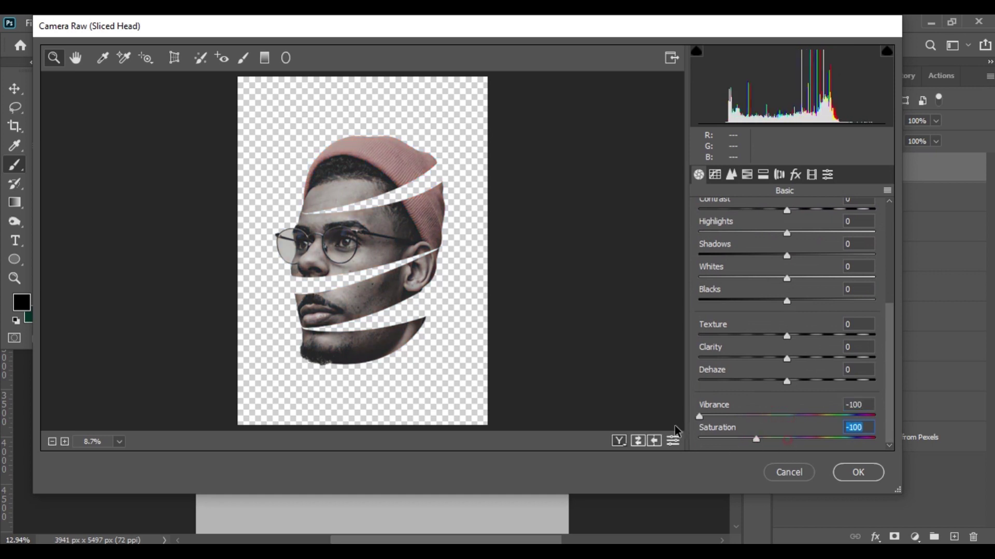
Set clarity +73, blacks -18, whites +16, shadows -16, highlights +28, contrast +22 and exposure about +0.70, and apply the Camera Raw adjustments
{"action": "left_click_drag", "start_coordinate": [831, 358], "coordinate": [851, 357]}
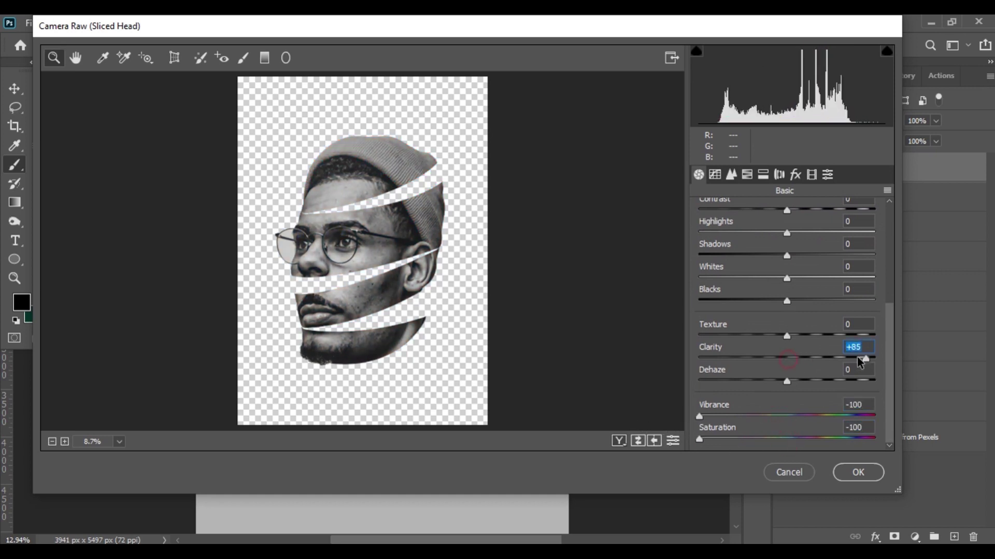
{"action": "left_click_drag", "start_coordinate": [787, 301], "coordinate": [801, 279]}
{"action": "scroll", "coordinate": [808, 282], "scroll_direction": "up", "scroll_amount": 3}
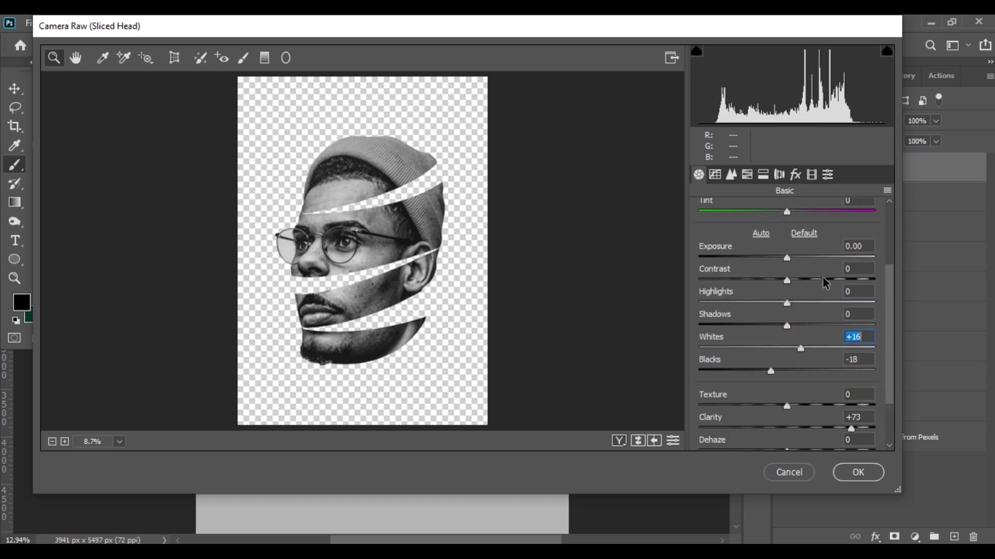
{"action": "left_click_drag", "start_coordinate": [787, 360], "coordinate": [773, 363]}
{"action": "left_click_drag", "start_coordinate": [787, 317], "coordinate": [811, 339]}
{"action": "left_click_drag", "start_coordinate": [787, 293], "coordinate": [798, 293]}
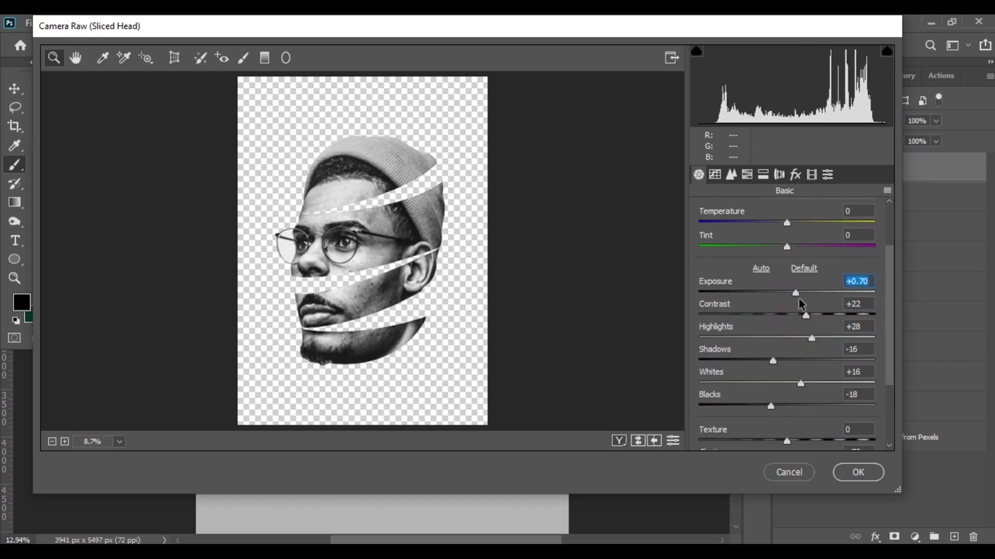
{"action": "left_click", "coordinate": [853, 470]}
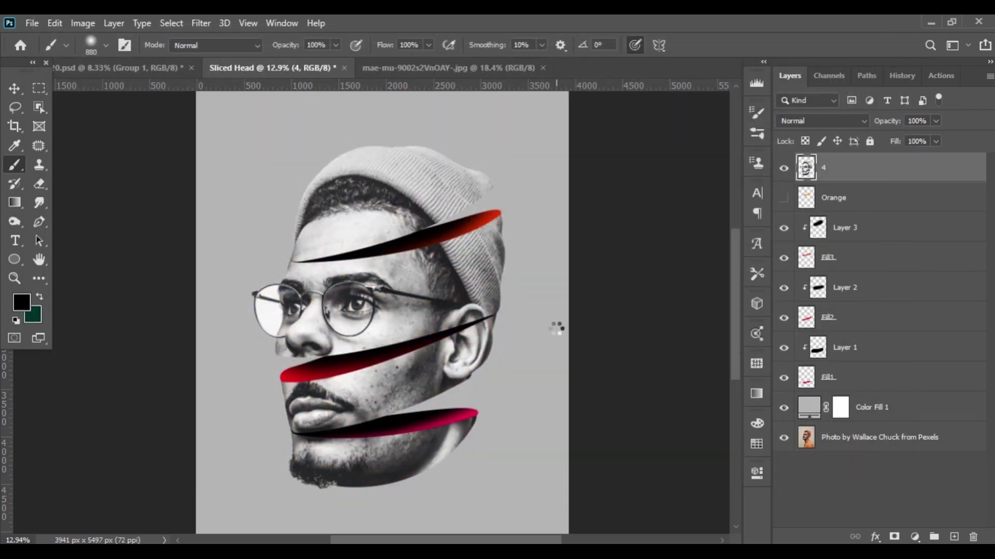
Create a layer named Shadow above layer 4 and paint a large soft black spot over the face with the Brush tool
{"action": "scroll", "coordinate": [569, 390], "scroll_direction": "up", "scroll_amount": 3}
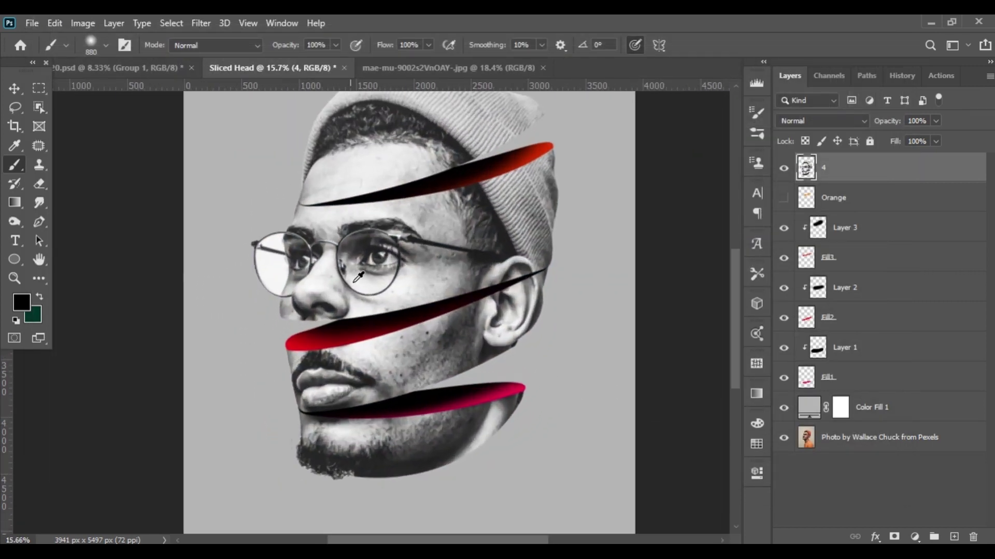
{"action": "scroll", "coordinate": [515, 356], "scroll_direction": "up", "scroll_amount": 3}
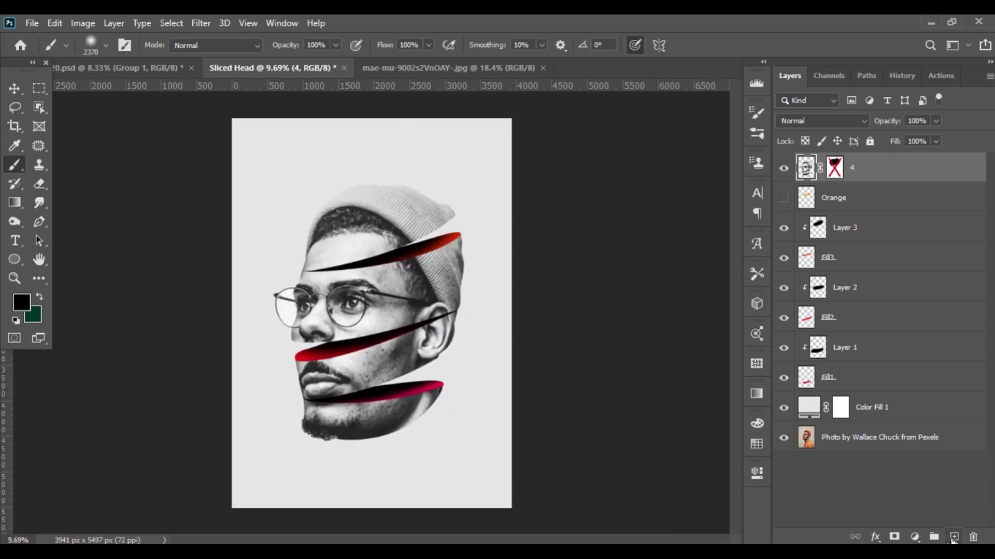
{"action": "left_click", "coordinate": [954, 537]}
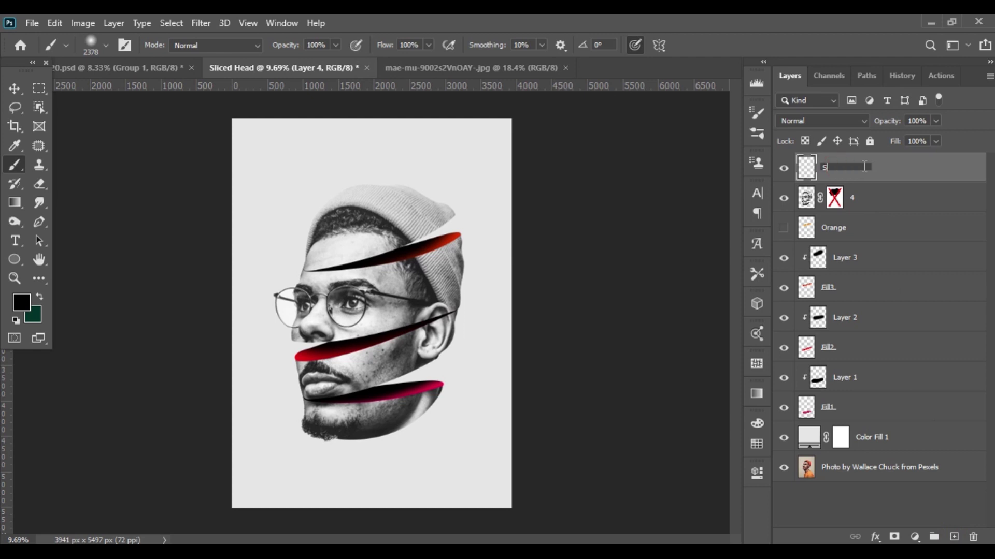
{"action": "left_click", "coordinate": [896, 171]}
{"action": "left_click", "coordinate": [29, 301]}
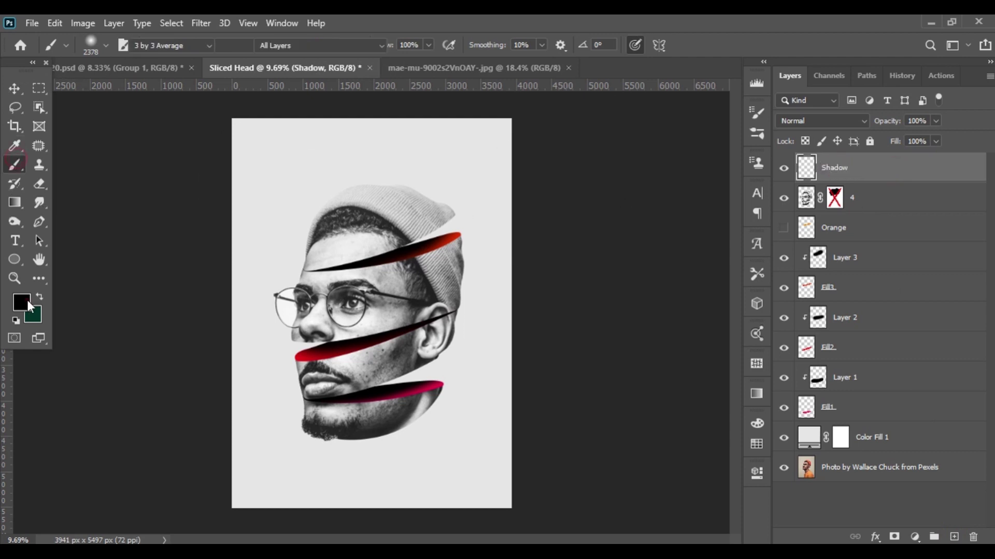
{"action": "left_click", "coordinate": [921, 166]}
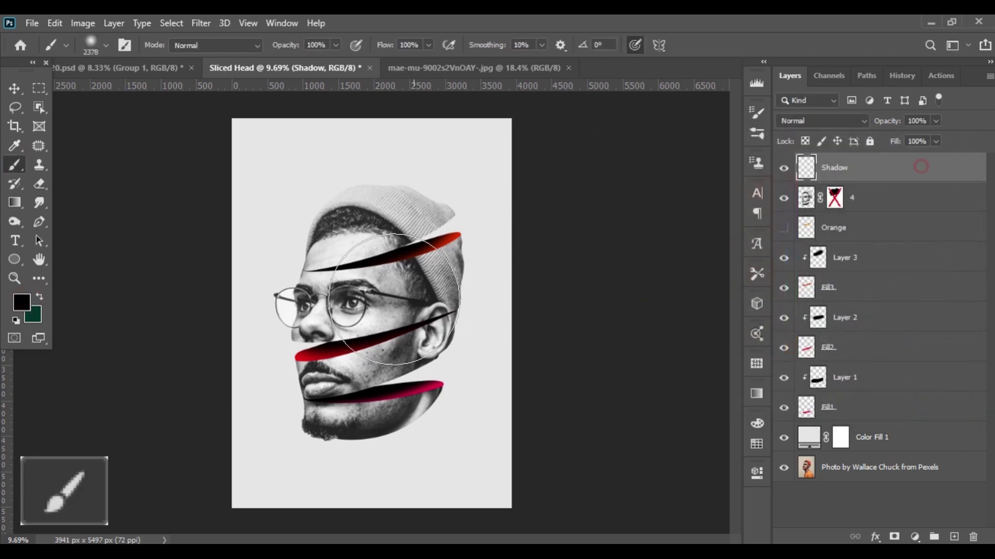
{"action": "left_click", "coordinate": [373, 311]}
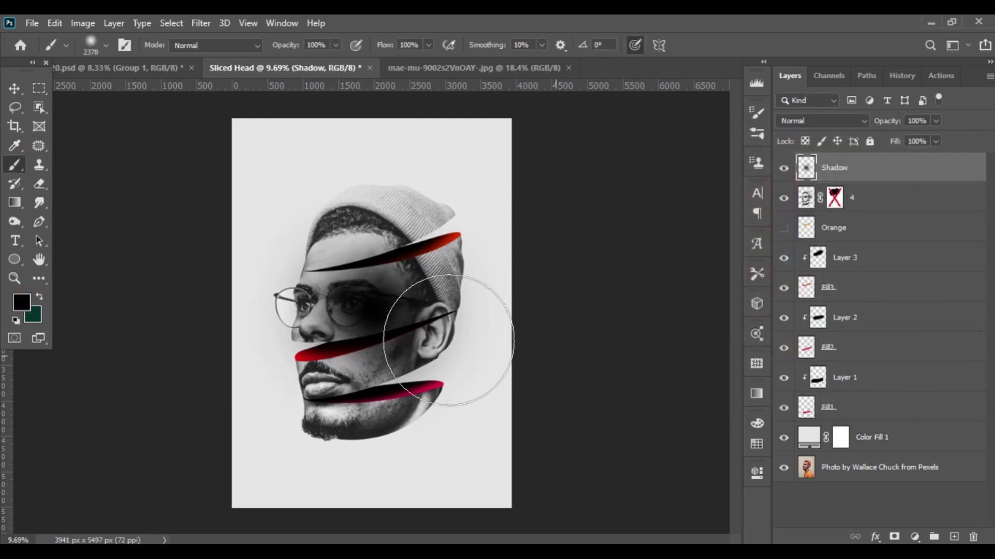
{"action": "left_click_drag", "start_coordinate": [378, 317], "coordinate": [435, 319]}
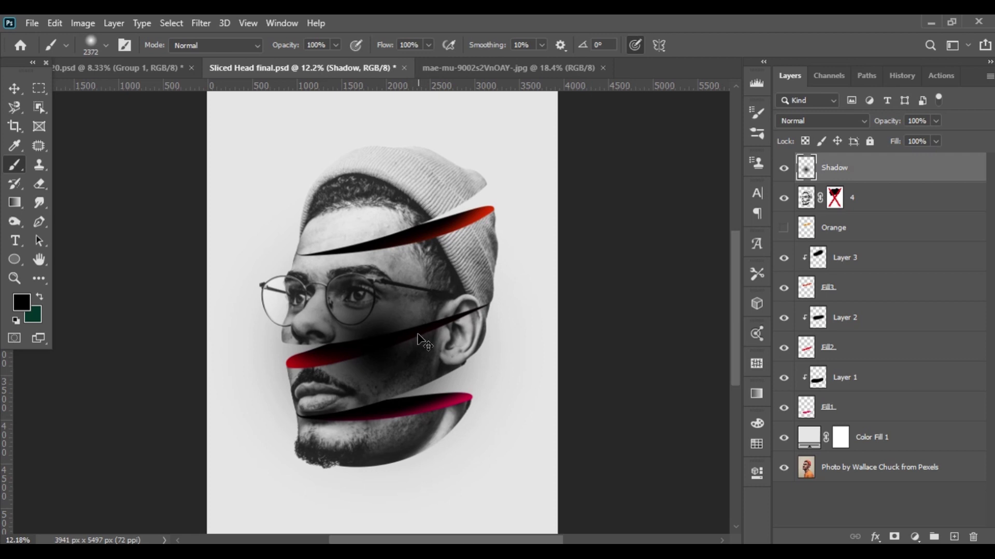
Transform the black spot into a thin, wide ellipse and place it below the chin as a ground shadow
{"action": "key", "text": "ctrl+t"}
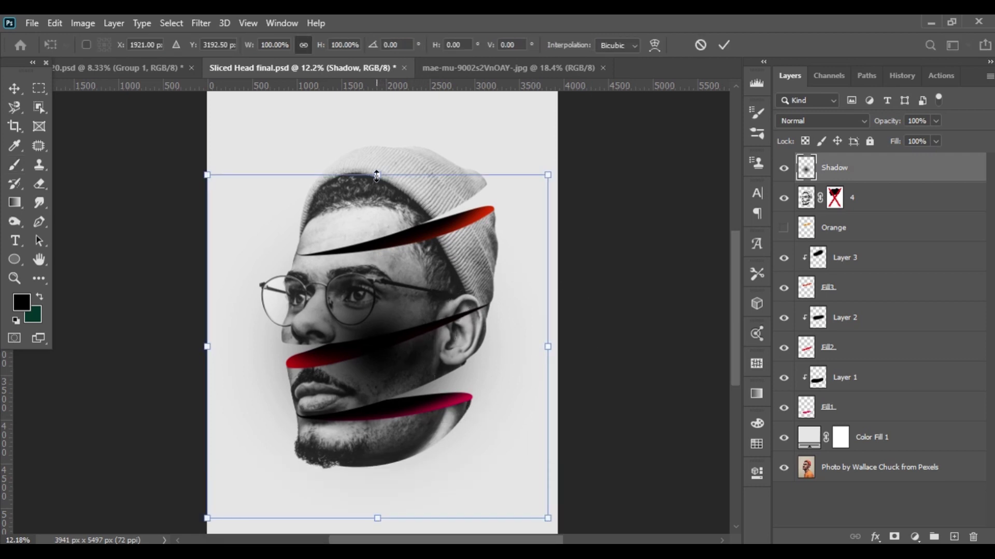
{"action": "left_click_drag", "start_coordinate": [377, 175], "coordinate": [387, 489]}
{"action": "left_click_drag", "start_coordinate": [548, 501], "coordinate": [511, 506]}
{"action": "left_click_drag", "start_coordinate": [385, 510], "coordinate": [404, 521]}
{"action": "key", "text": "Return"}
{"action": "scroll", "coordinate": [410, 403], "scroll_direction": "down", "scroll_amount": 3}
{"action": "scroll", "coordinate": [409, 403], "scroll_direction": "up", "scroll_amount": 2}
{"action": "left_click", "coordinate": [15, 89]}
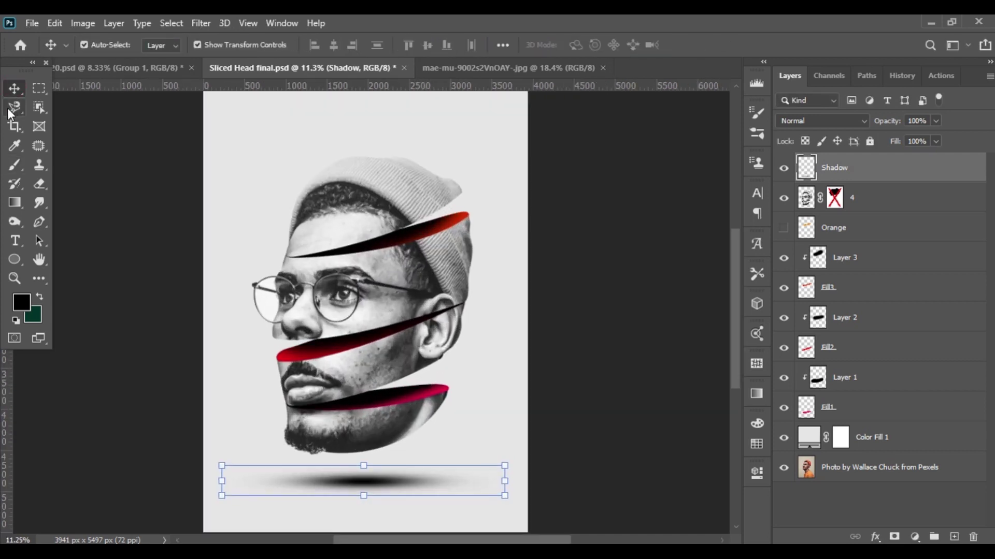
{"action": "left_click", "coordinate": [15, 107]}
{"action": "scroll", "coordinate": [413, 404], "scroll_direction": "down", "scroll_amount": 2}
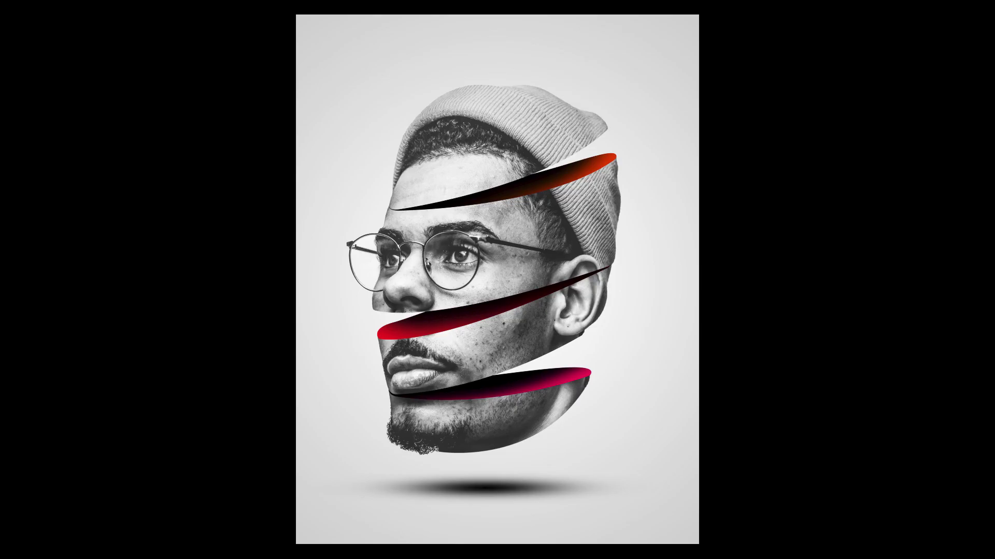